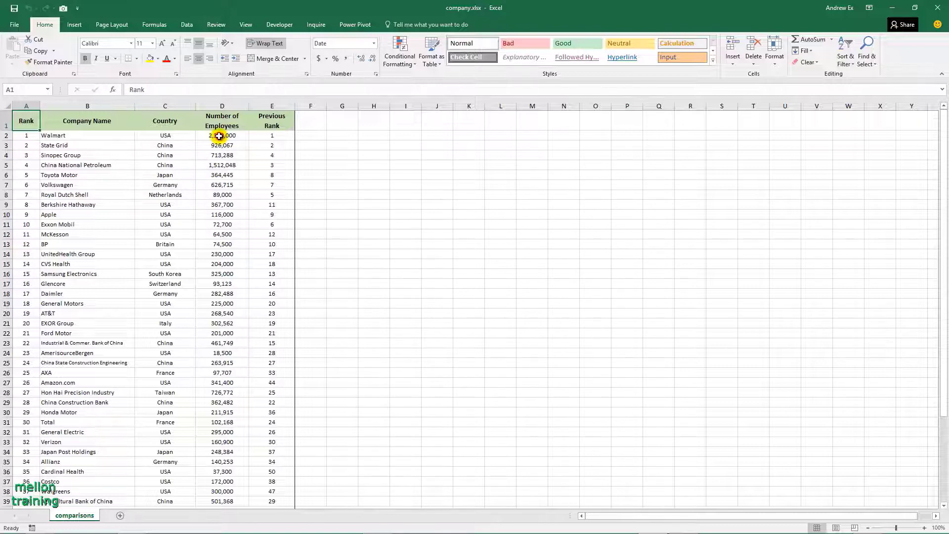
Apply blue gradient-fill data bars to the Number of Employees values in D2:D51.
left_click_drag(219, 135, 227, 481)
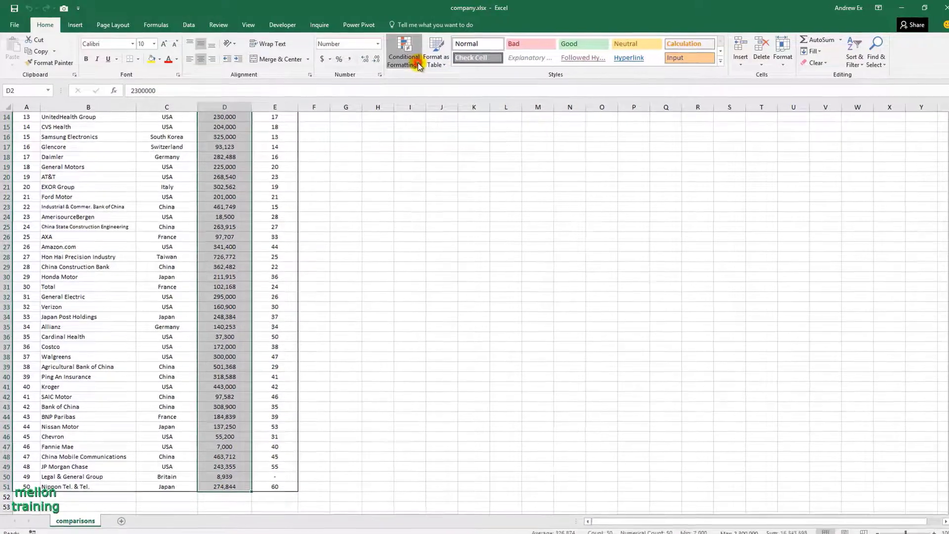
left_click(411, 61)
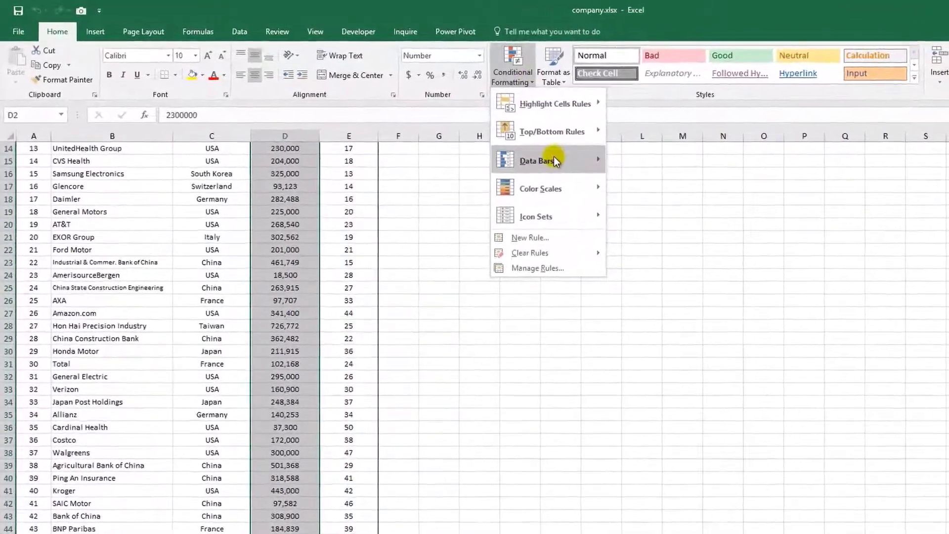
mouse_move(477, 143)
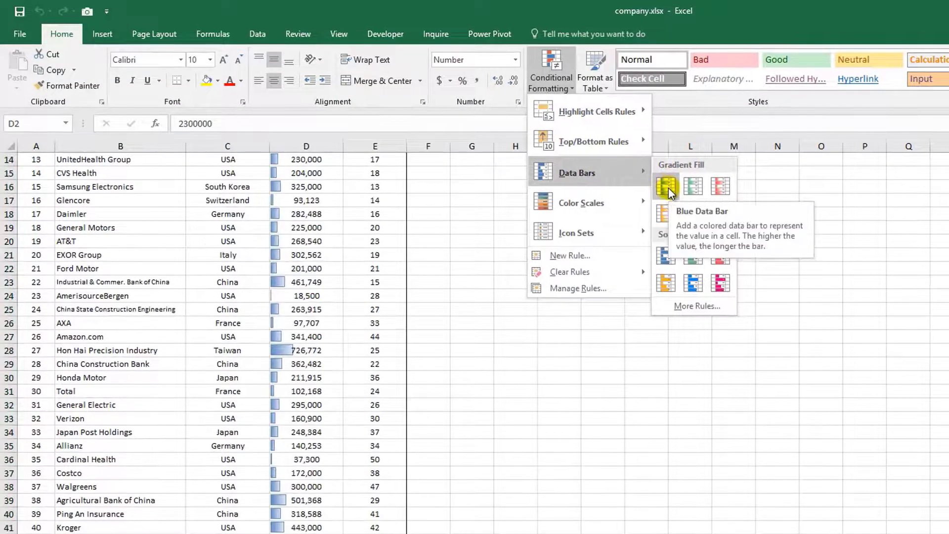
left_click(668, 188)
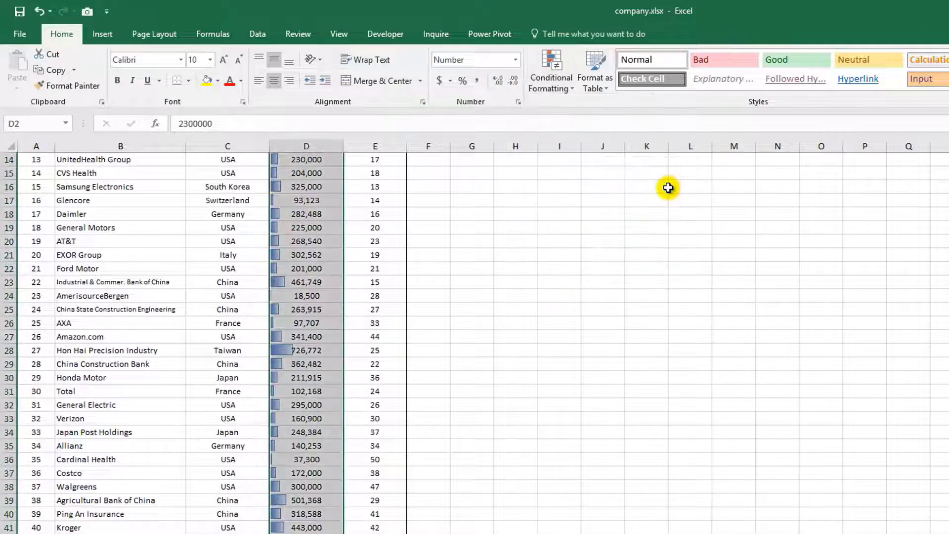
Examine the minimum and maximum type options of the employee data bar rule, leaving the rule as it is.
left_click(281, 350)
scroll(309, 341, "up", 5)
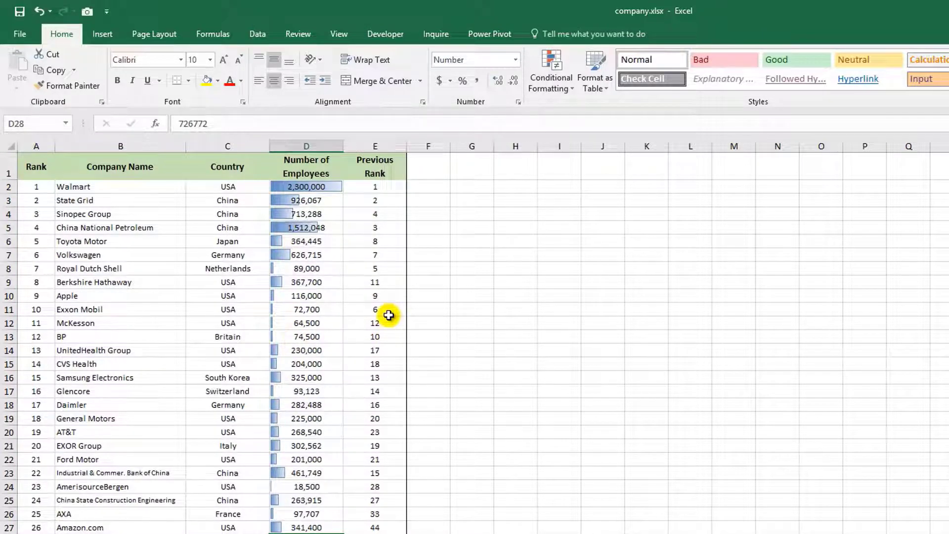
left_click(300, 184)
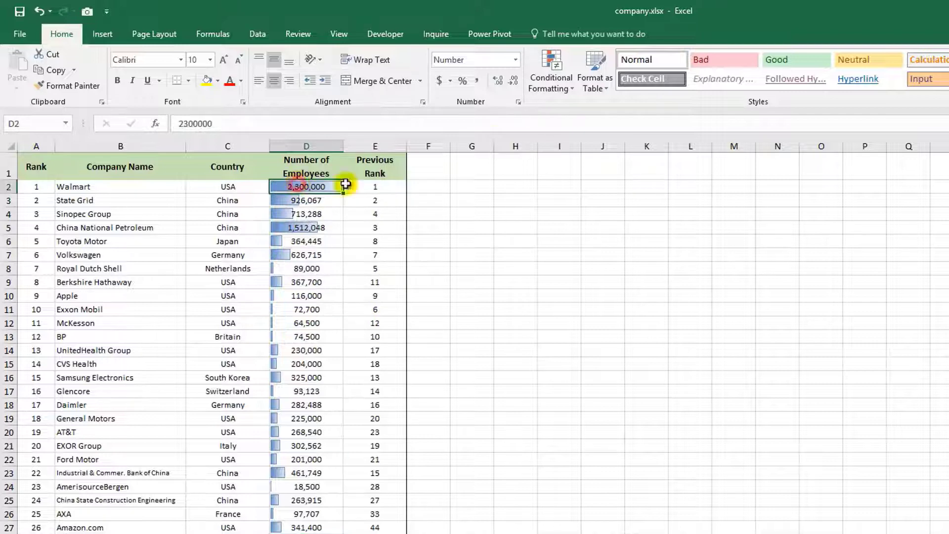
left_click(568, 89)
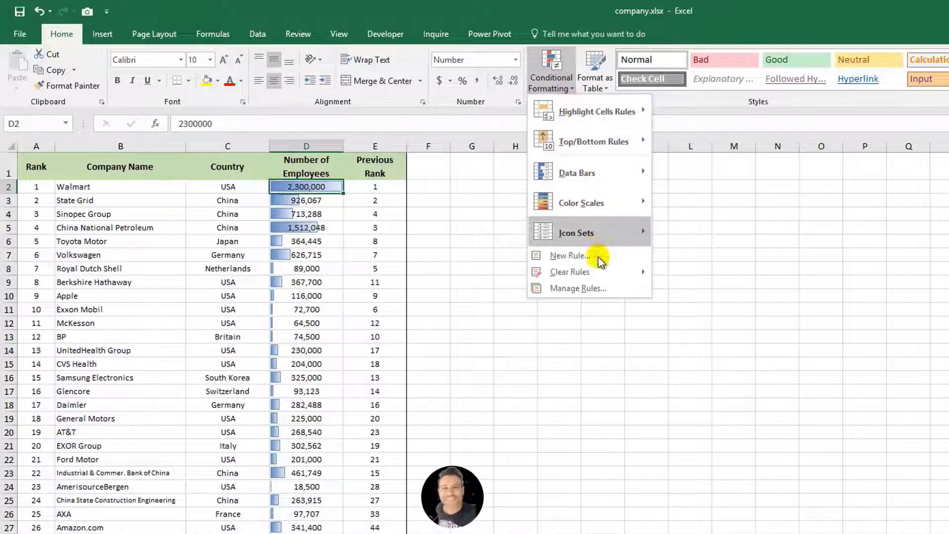
left_click(586, 289)
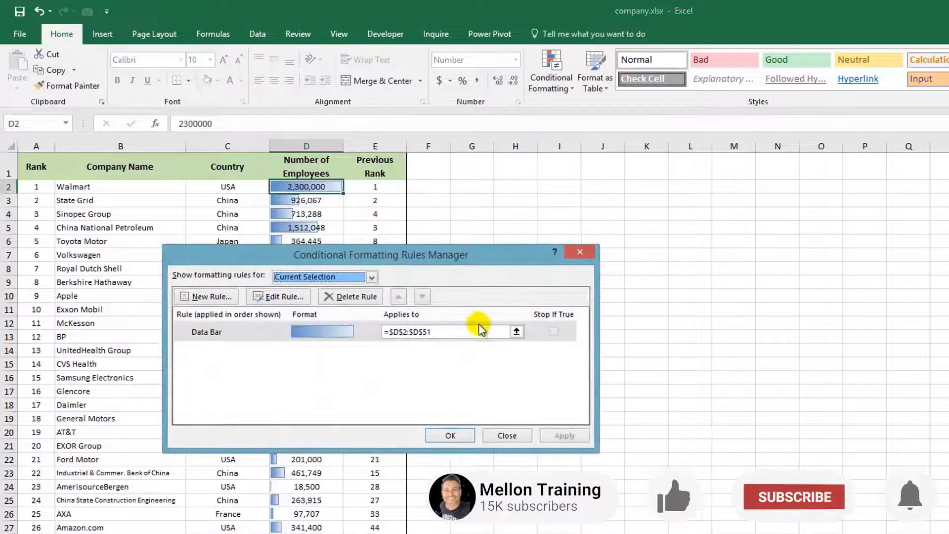
left_click(289, 298)
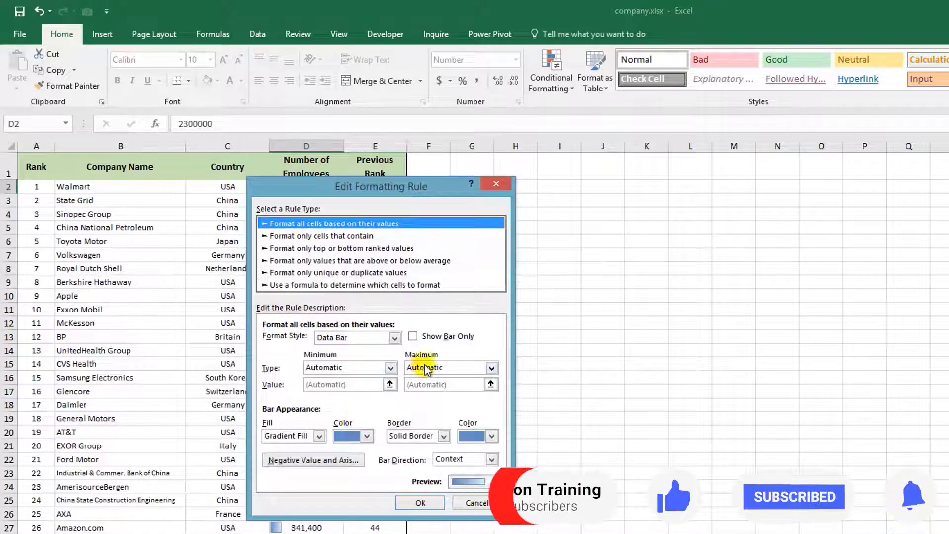
left_click(390, 366)
left_click(391, 366)
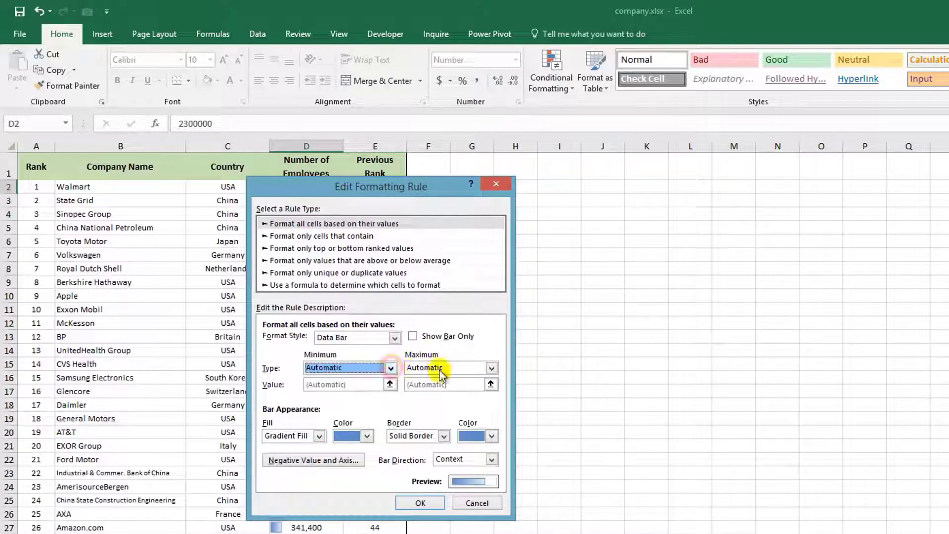
left_click(491, 367)
left_click(492, 367)
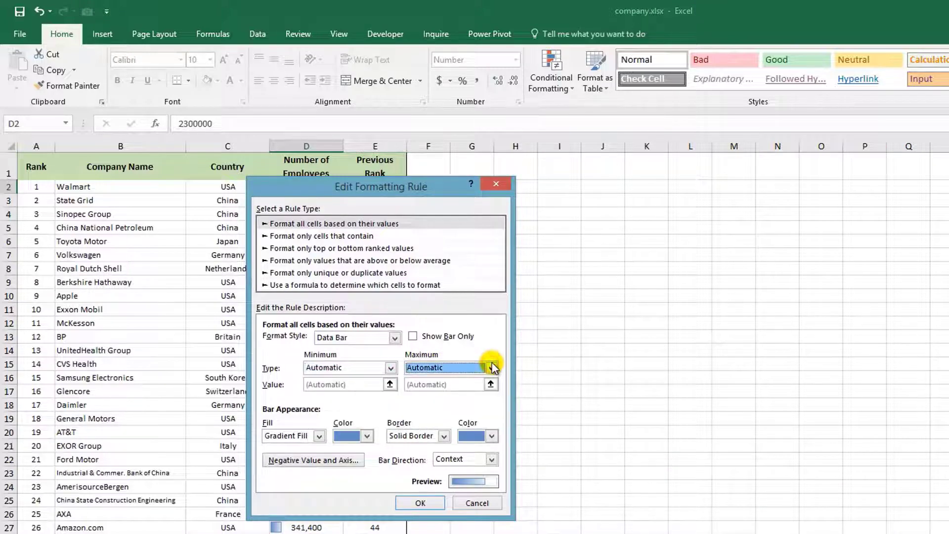
left_click(491, 500)
left_click(506, 435)
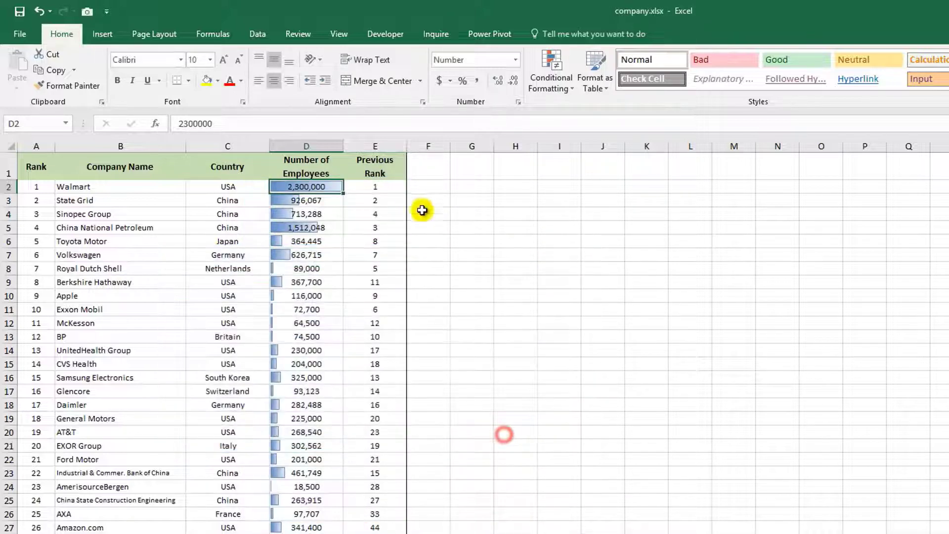
Enter the rank comparison formula =IF(A2=E2,0,IF(A2>E2,-1,1)) in cell F2.
left_click(428, 188)
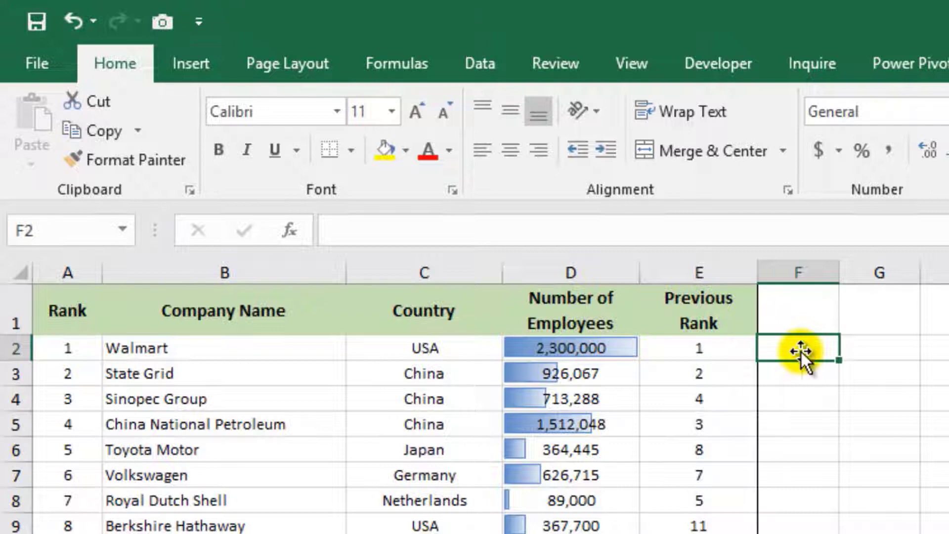
type("=")
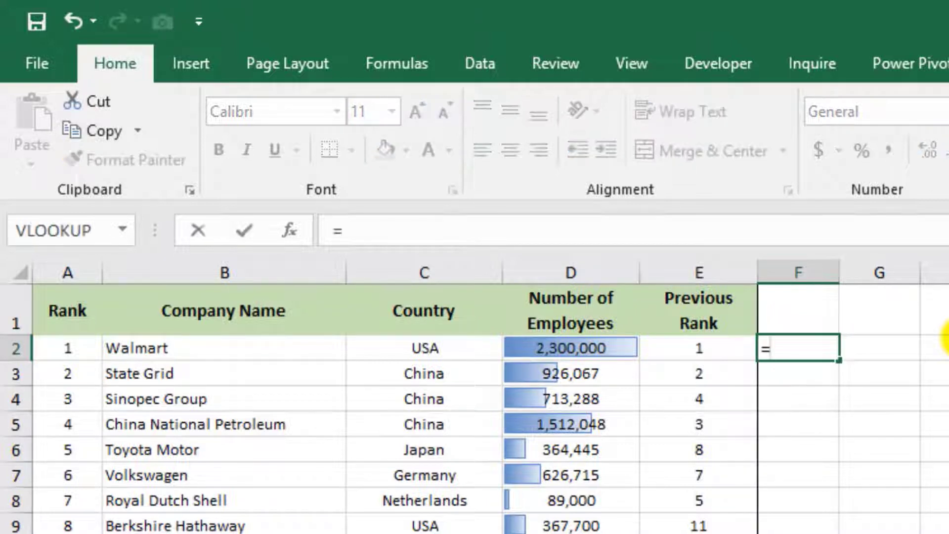
type("if(")
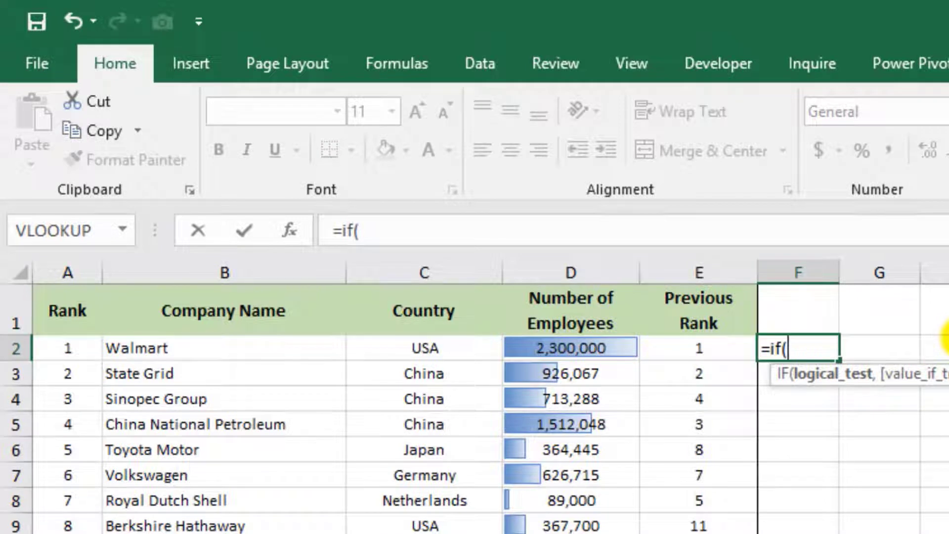
type("a2")
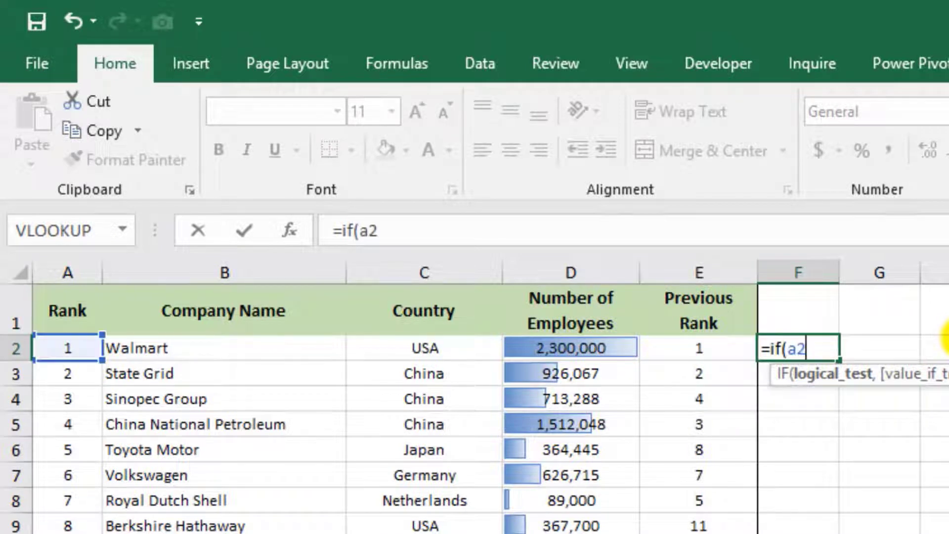
type("=e2")
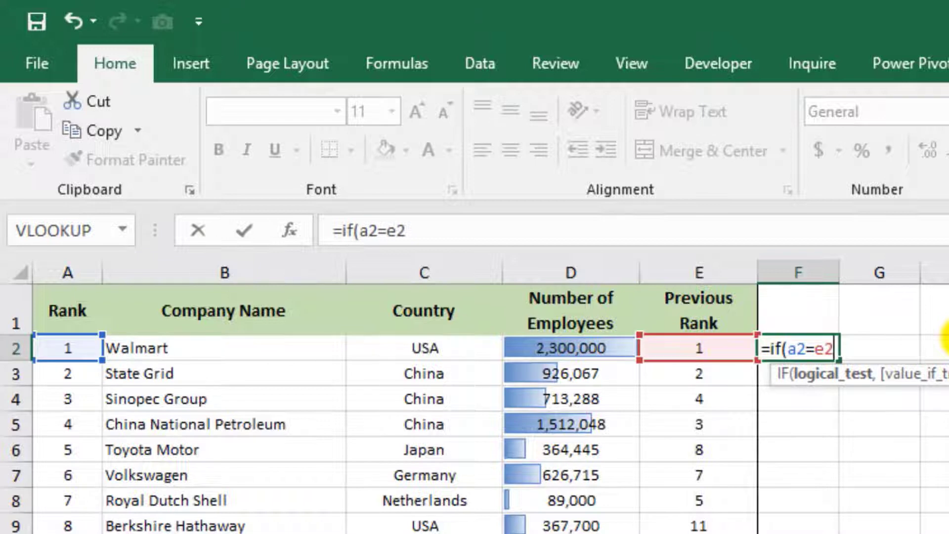
type(",0")
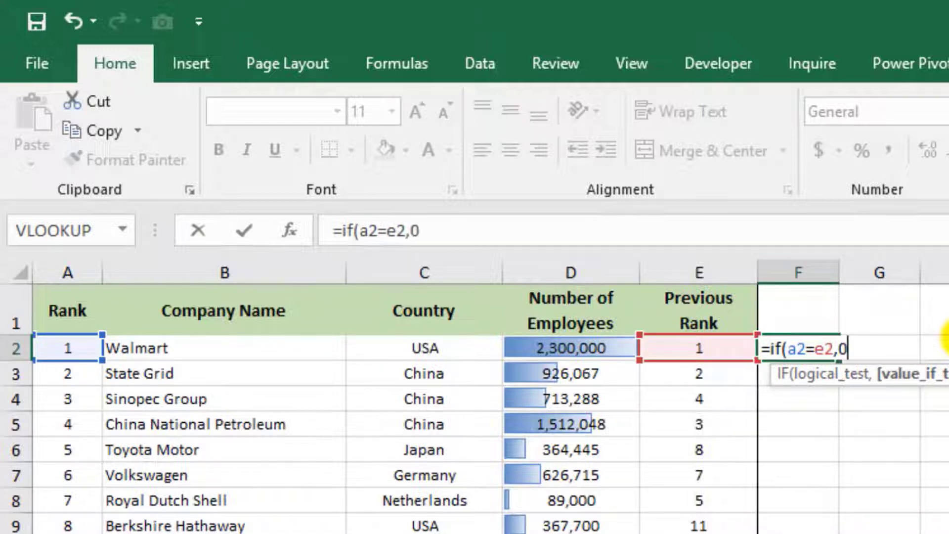
type(",if(")
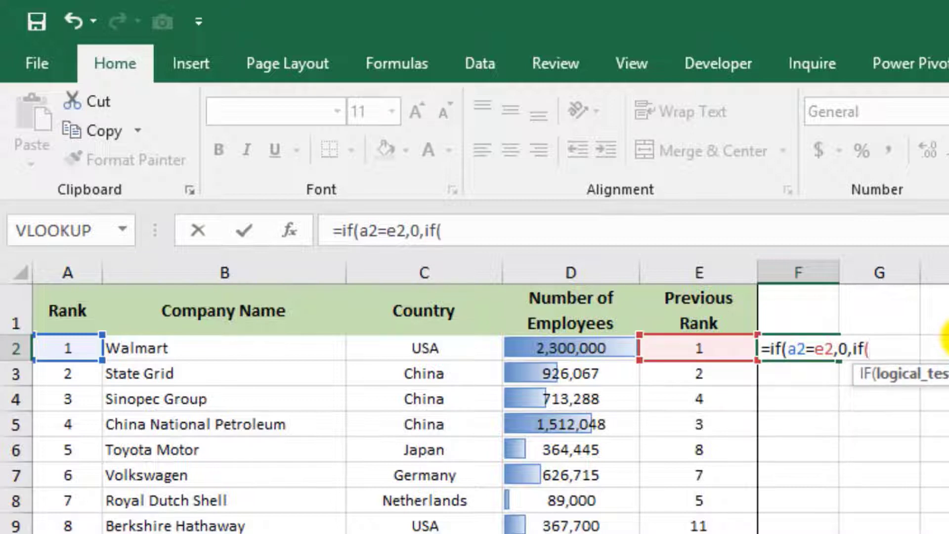
type("a2>")
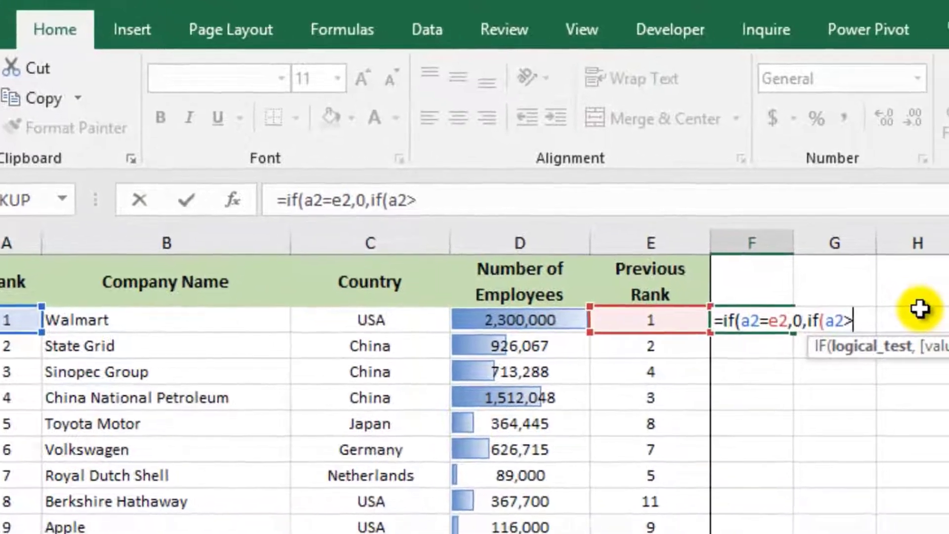
type("e2")
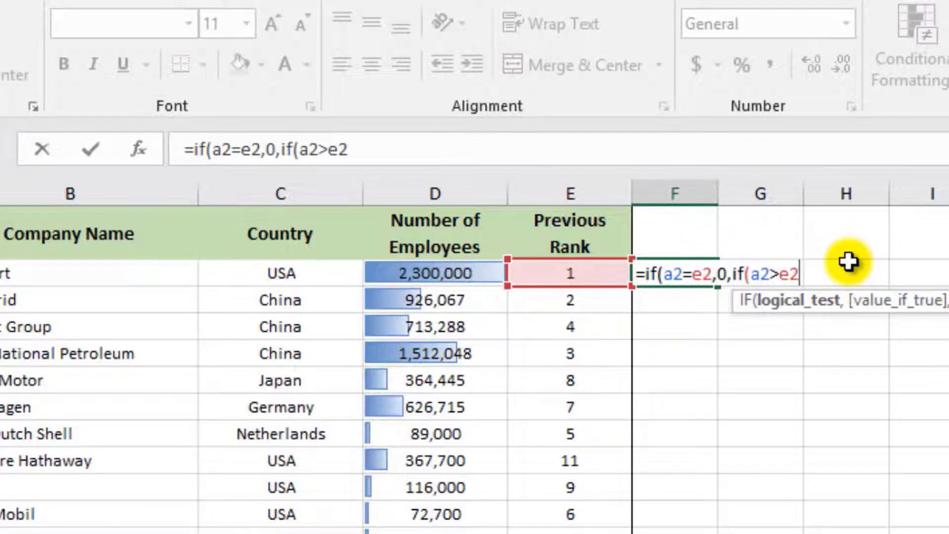
type(",-")
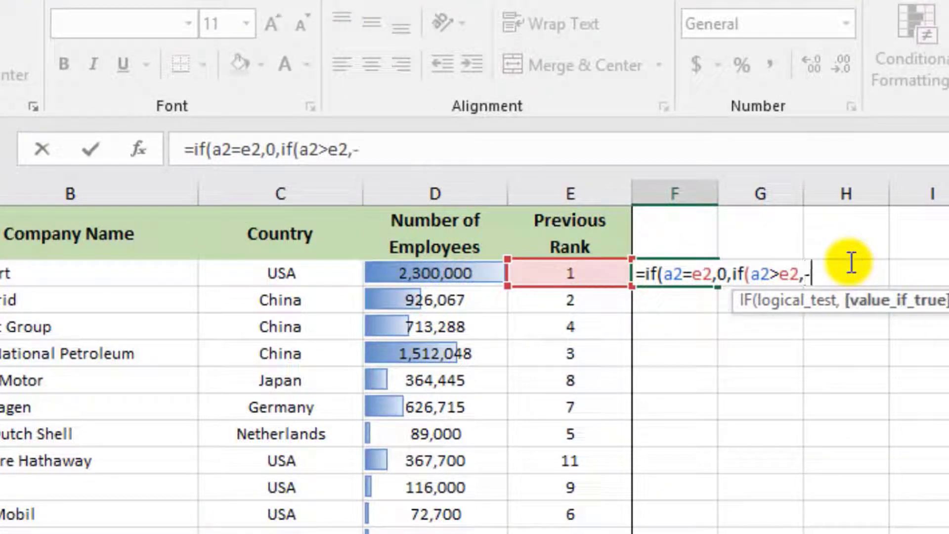
type("1,")
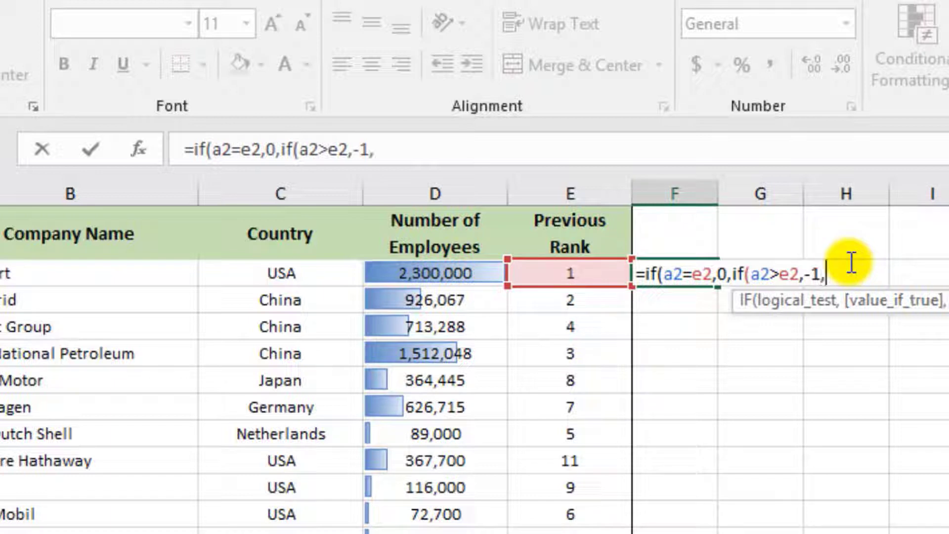
type("1))")
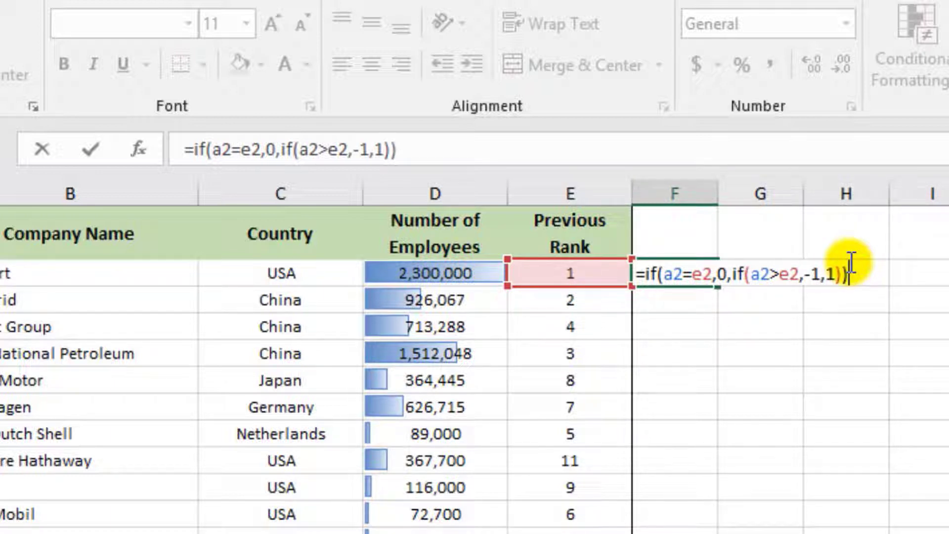
key("Return")
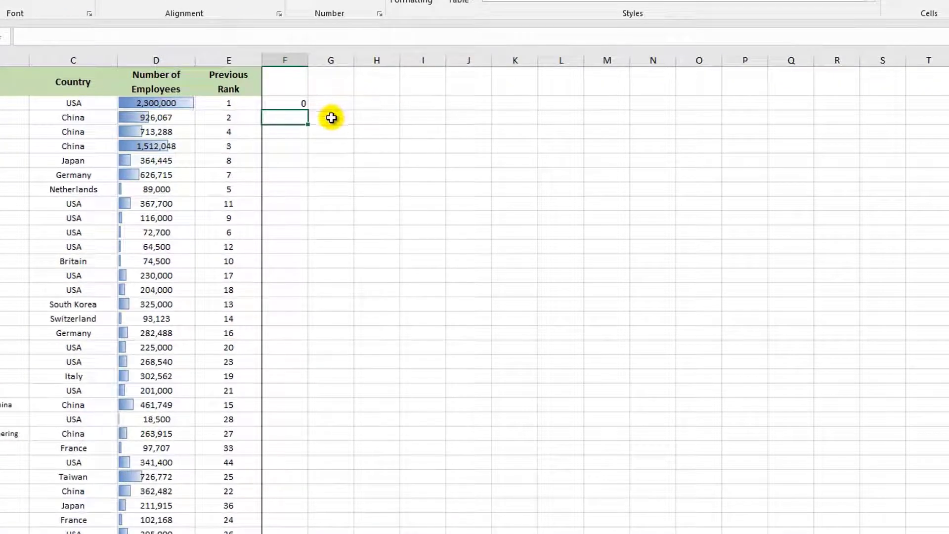
Fill the F2 formula down column F to the last company row and check the first few results.
left_click(303, 101)
left_click_drag(309, 111, 311, 526)
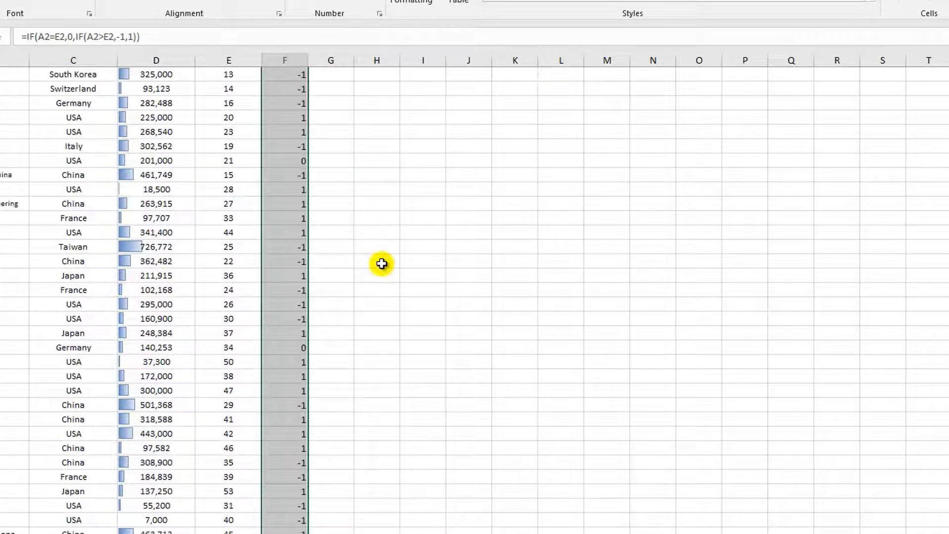
scroll(381, 263, "up", 5)
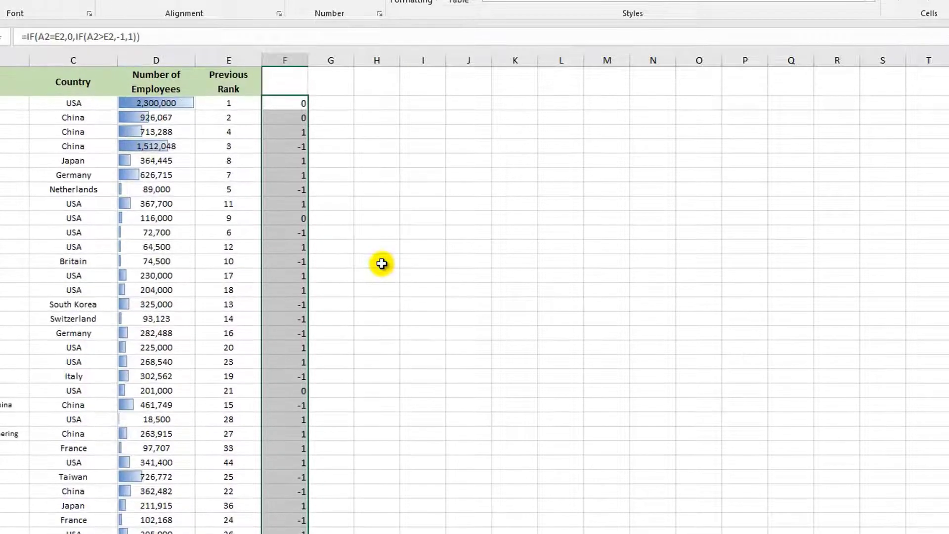
left_click(292, 103)
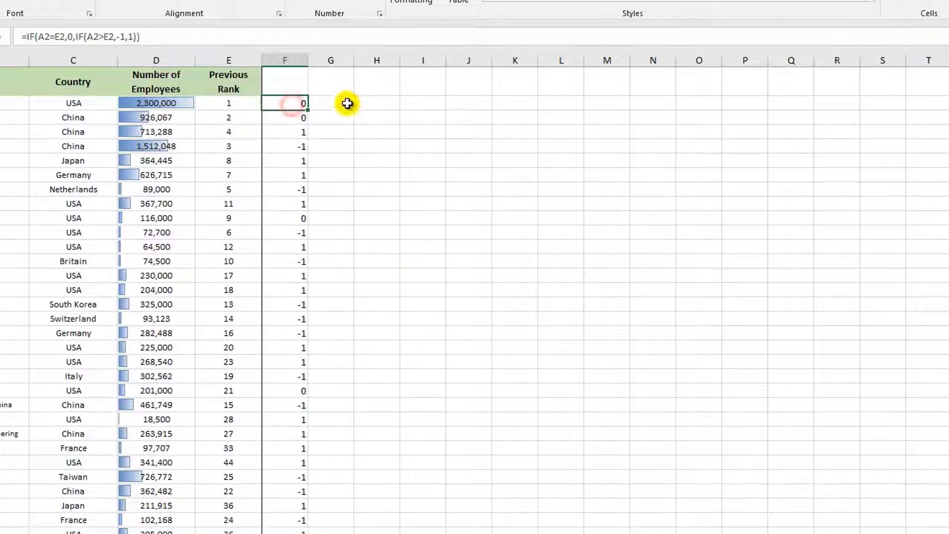
left_click(285, 118)
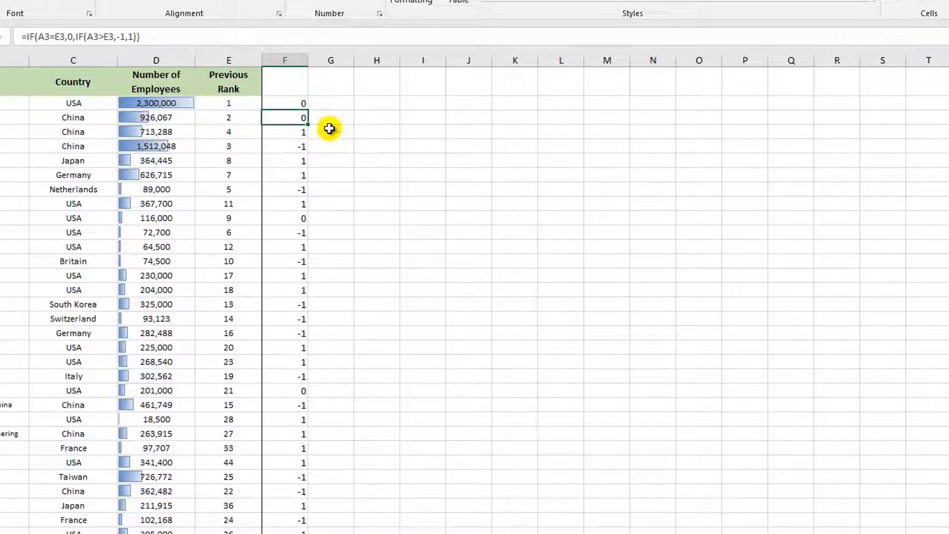
left_click(299, 132)
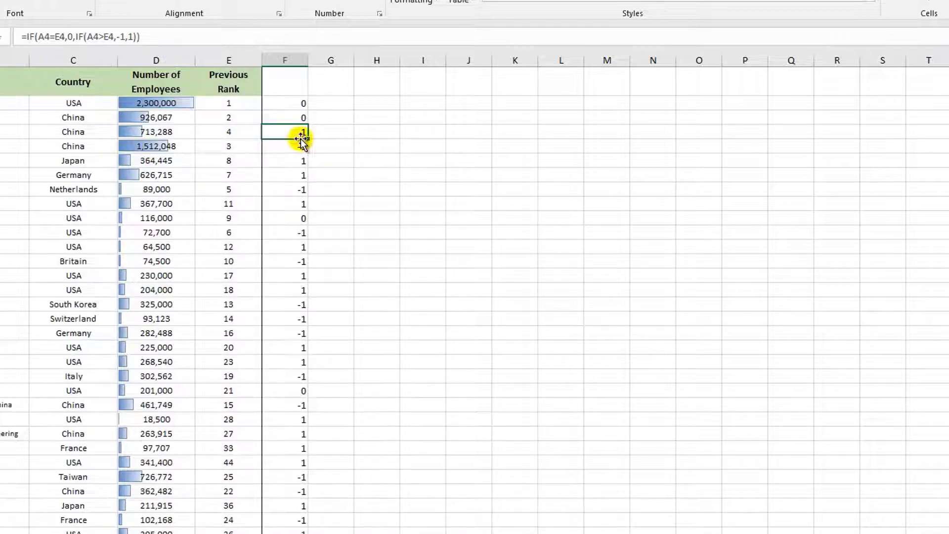
Create a new icon set rule for the column F rank results using the red diamond, yellow triangle and green circle style.
left_click(283, 105)
left_click_drag(283, 104, 292, 533)
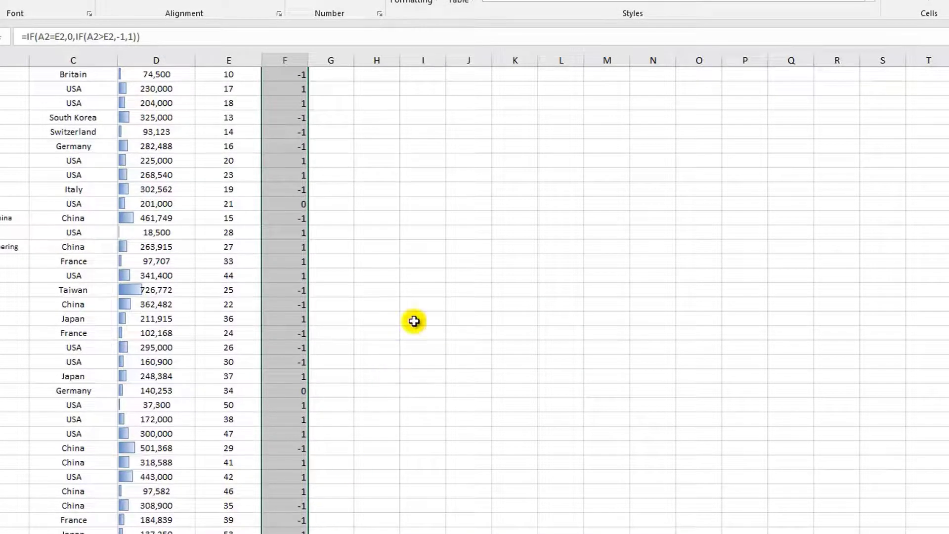
scroll(414, 321, "up", 4)
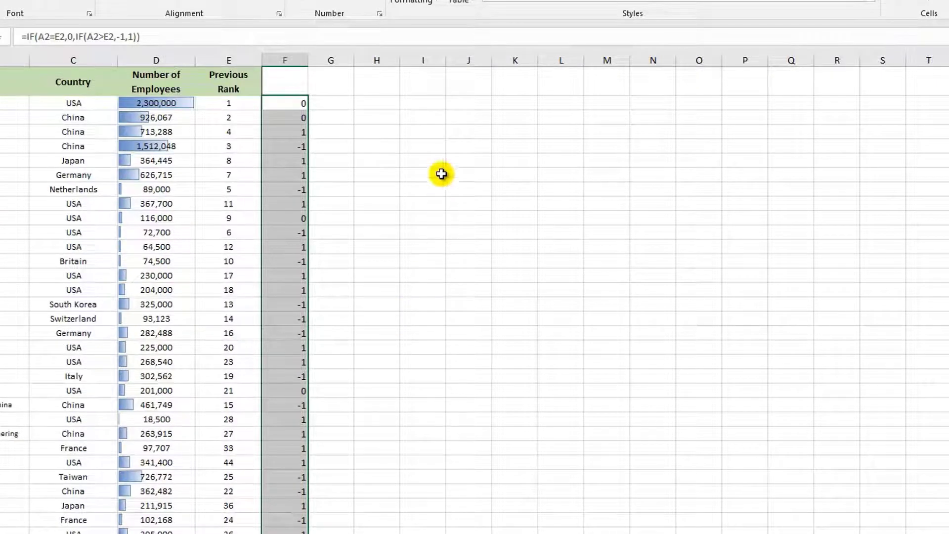
left_click(438, 1)
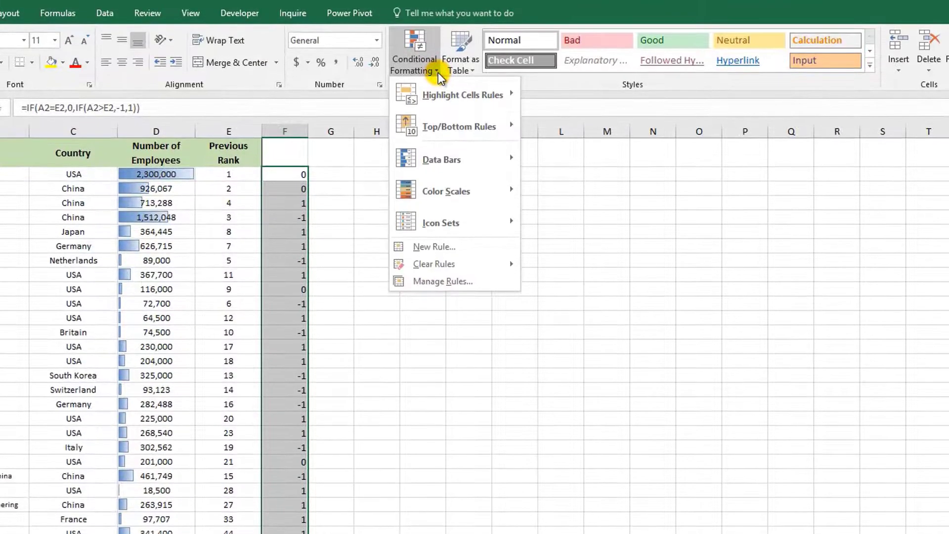
left_click(437, 247)
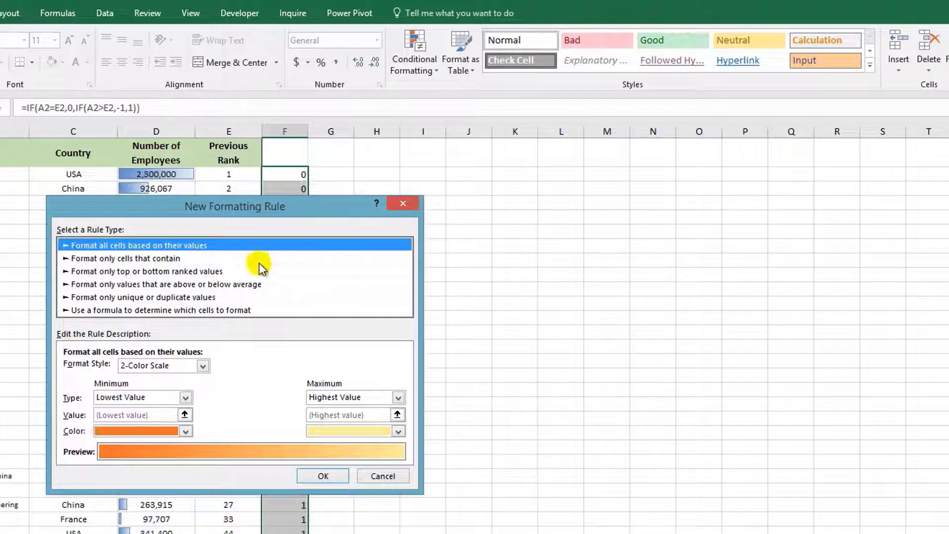
left_click(202, 367)
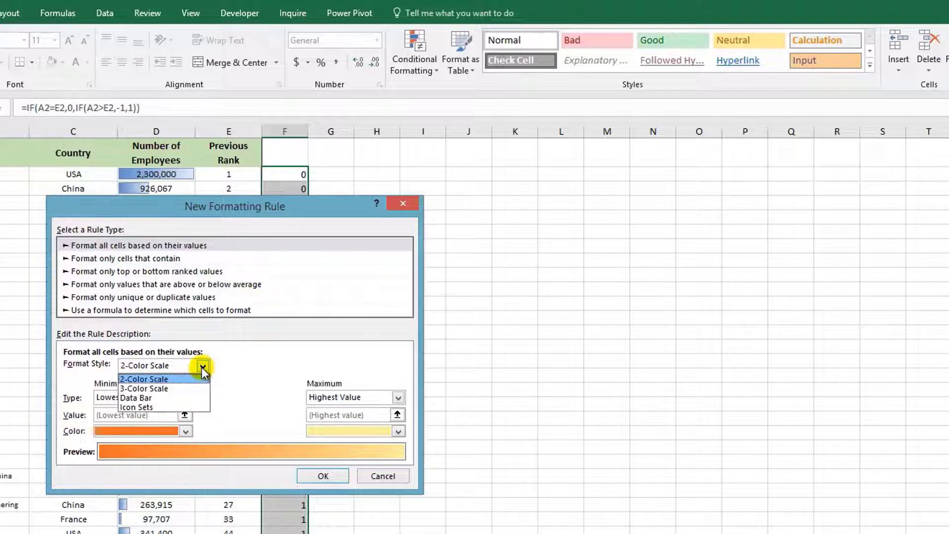
left_click(167, 408)
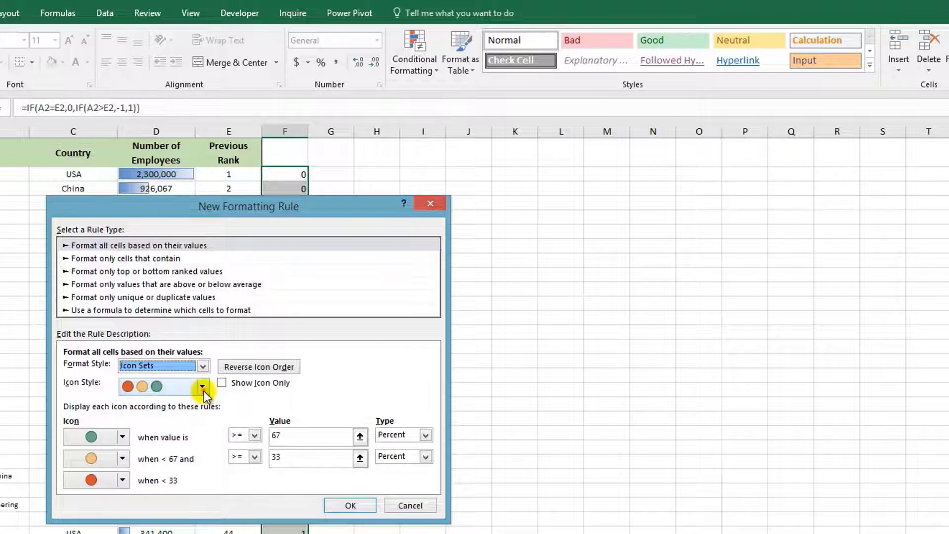
left_click(203, 387)
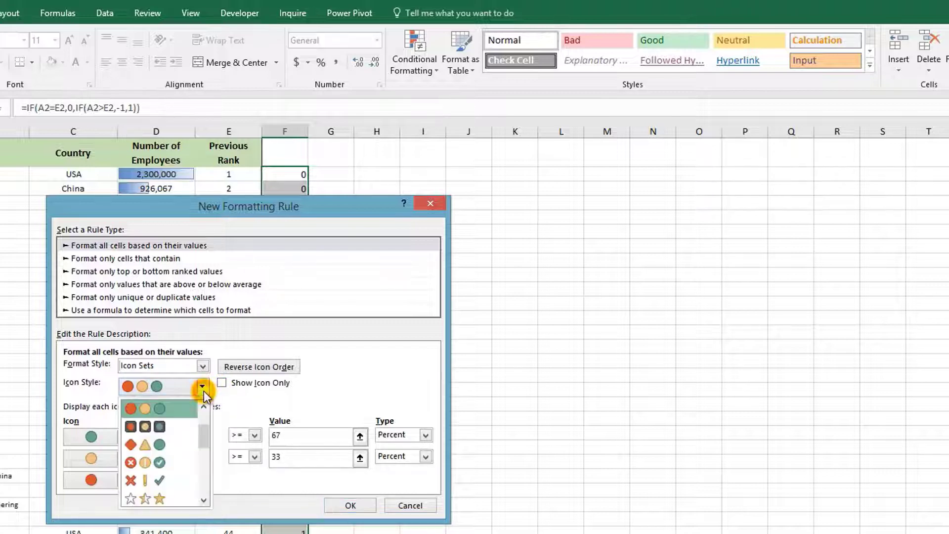
left_click(166, 444)
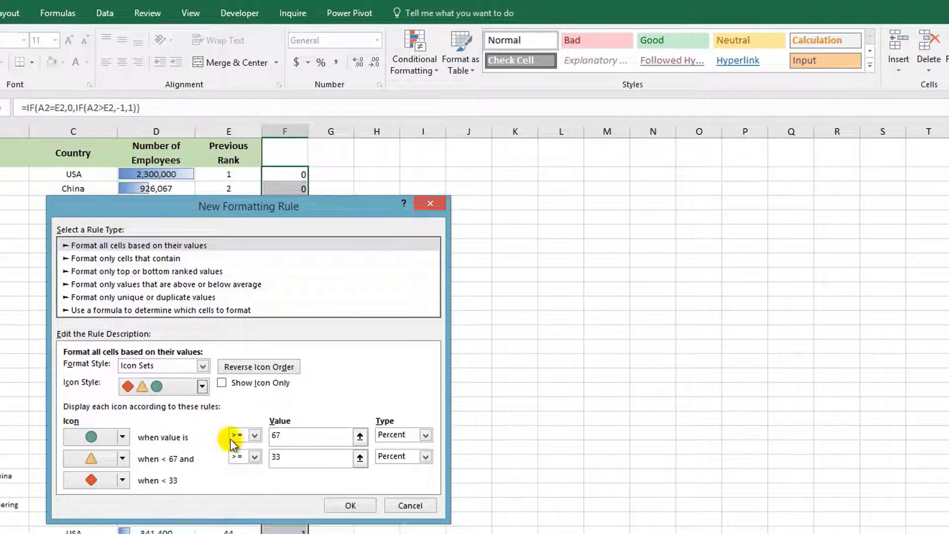
Set the green circle icon to show when the value is > 0, with type Number.
left_click(255, 435)
left_click(246, 458)
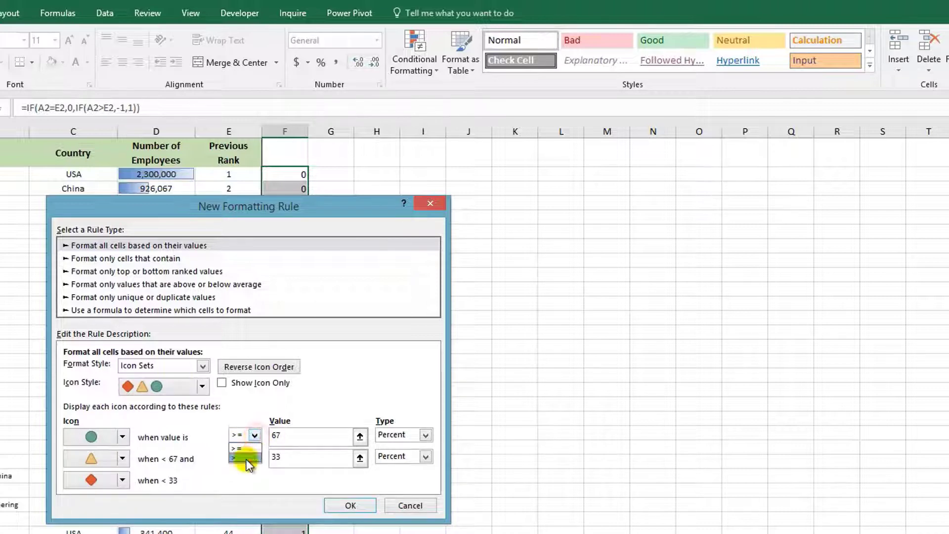
left_click_drag(322, 439, 267, 435)
type("0")
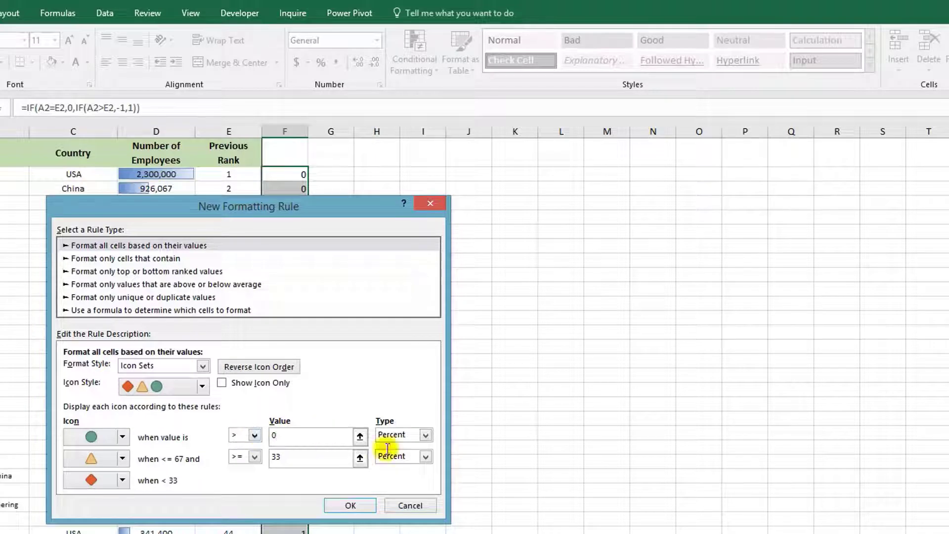
left_click(410, 435)
left_click(392, 447)
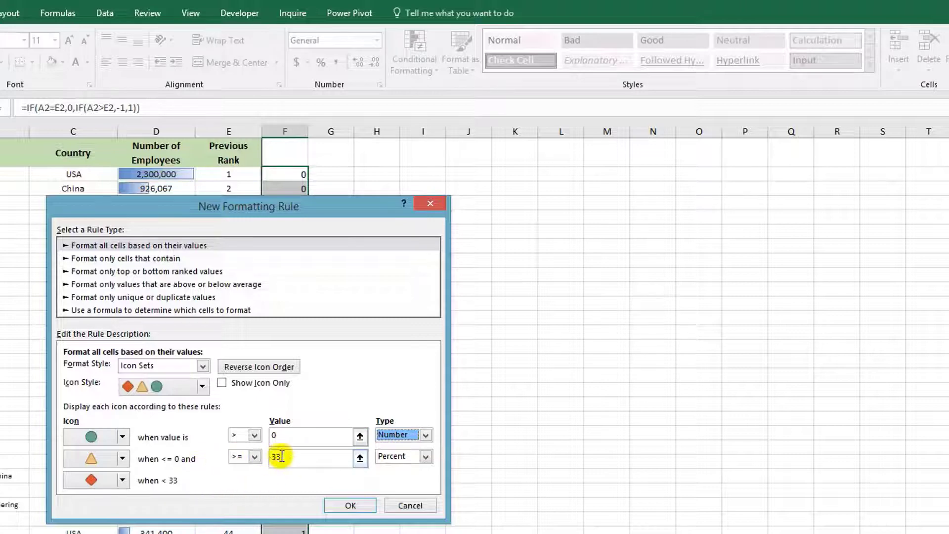
Set the yellow triangle threshold to 0 with type Number, and apply the rule showing icons only.
left_click(298, 455)
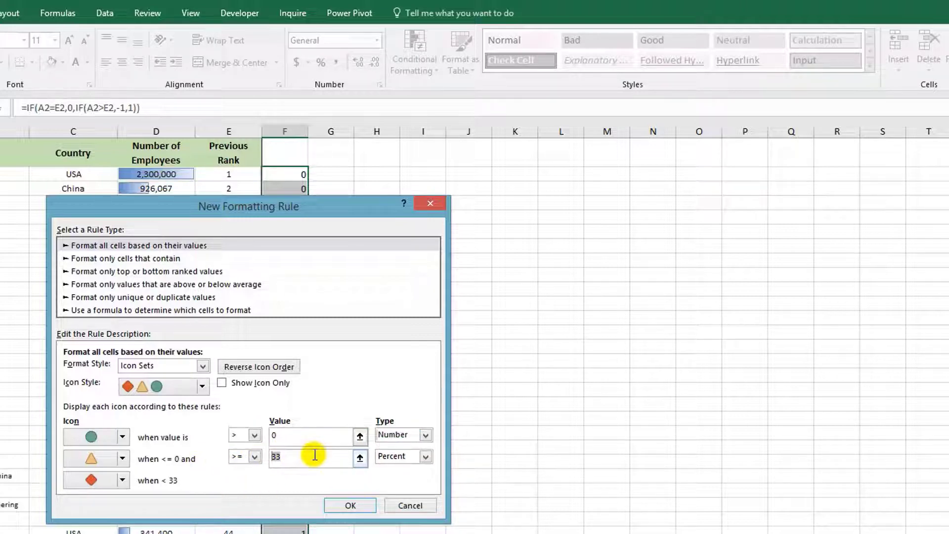
type("0")
left_click(397, 457)
left_click(393, 468)
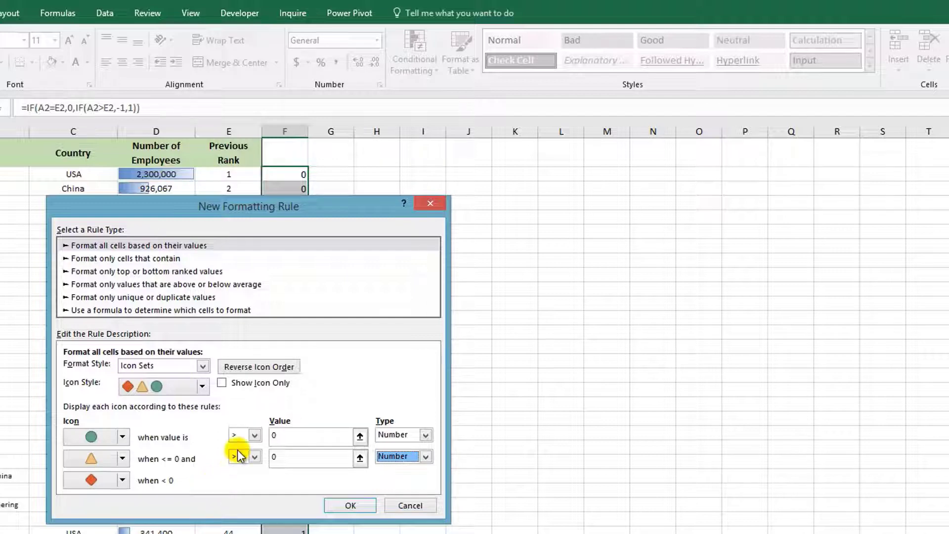
left_click(232, 385)
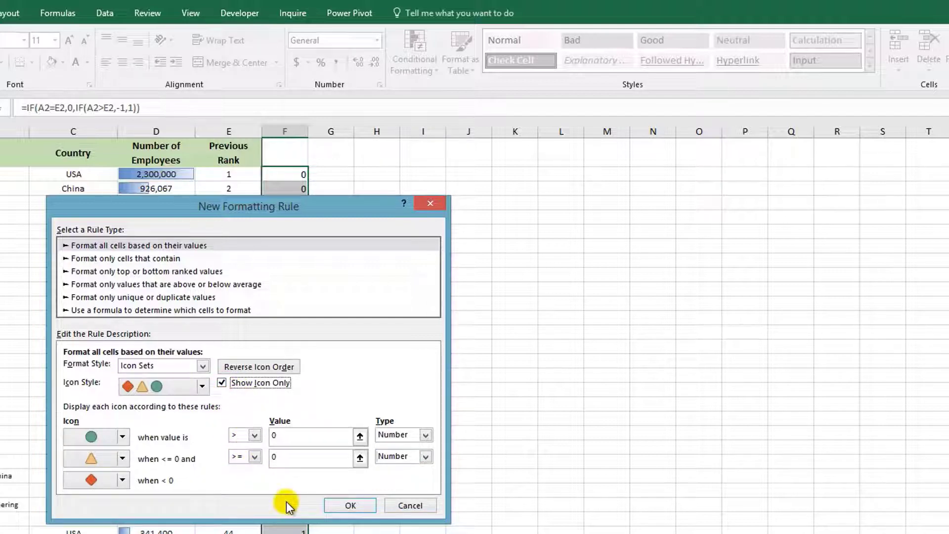
left_click(346, 504)
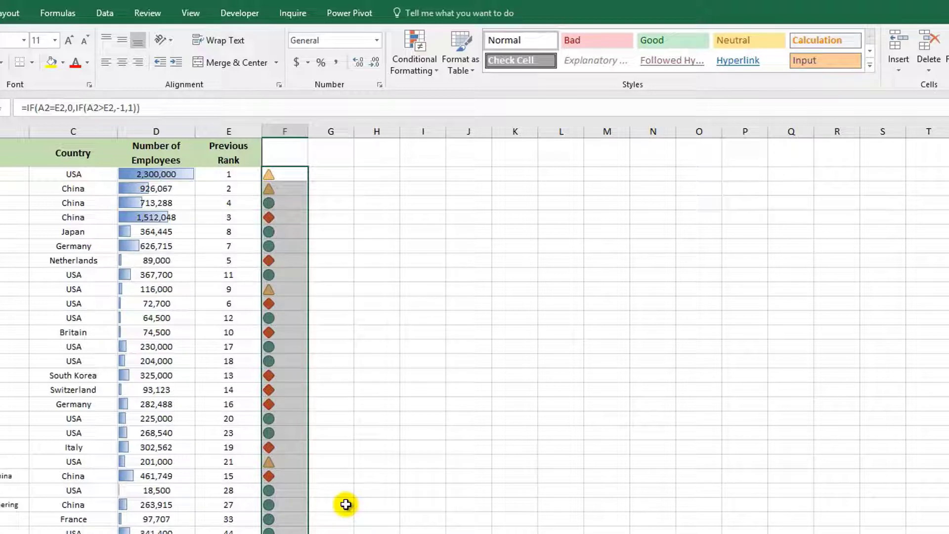
Insert the Wingdings 3 up arrow, down arrow and left-right arrow symbols into cell G2.
left_click(339, 173)
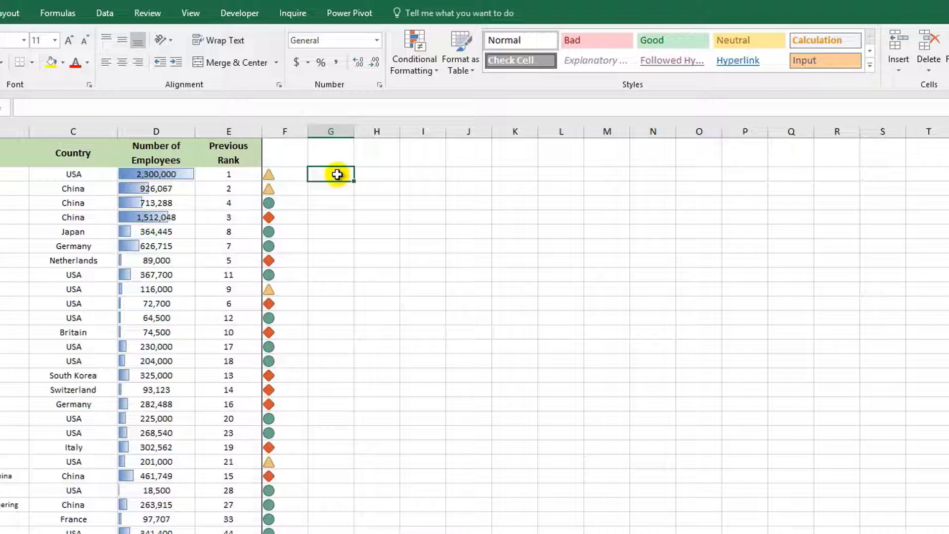
left_click(78, 10)
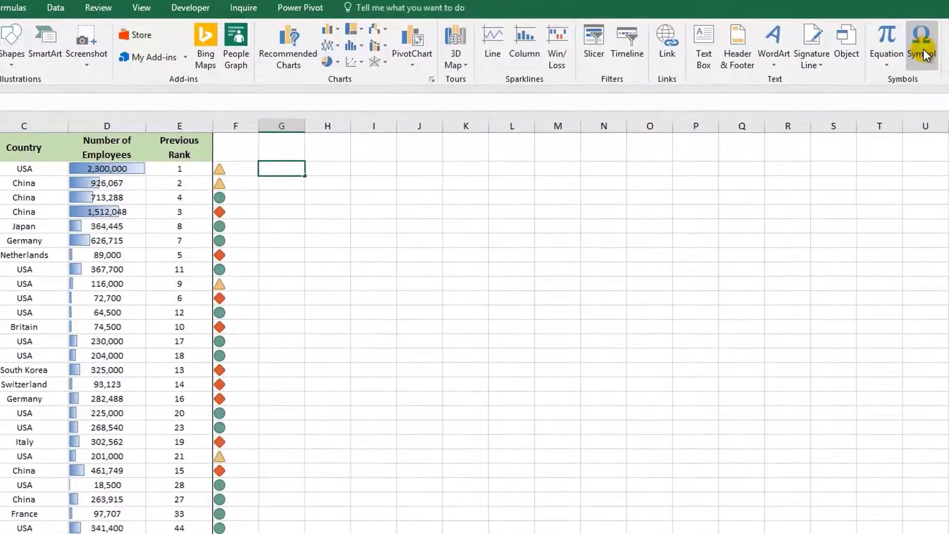
left_click(922, 54)
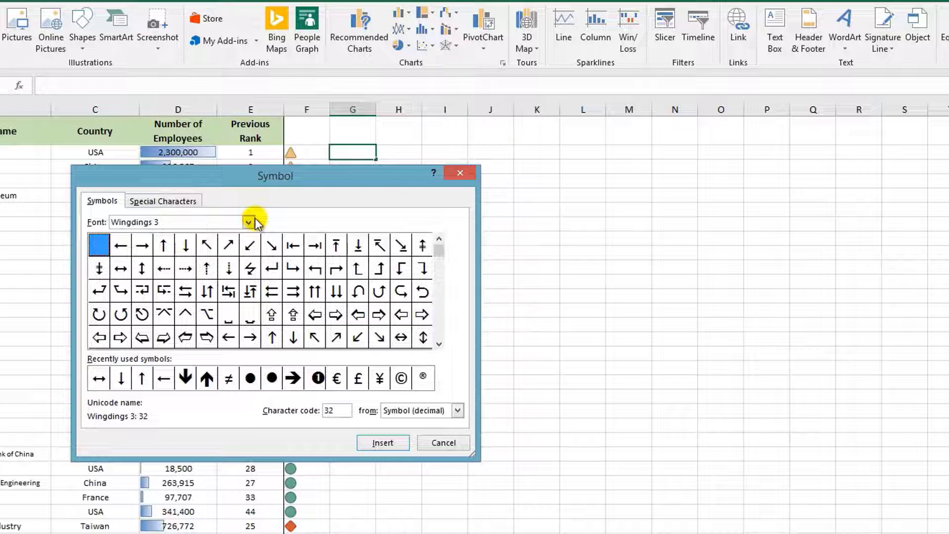
left_click(164, 244)
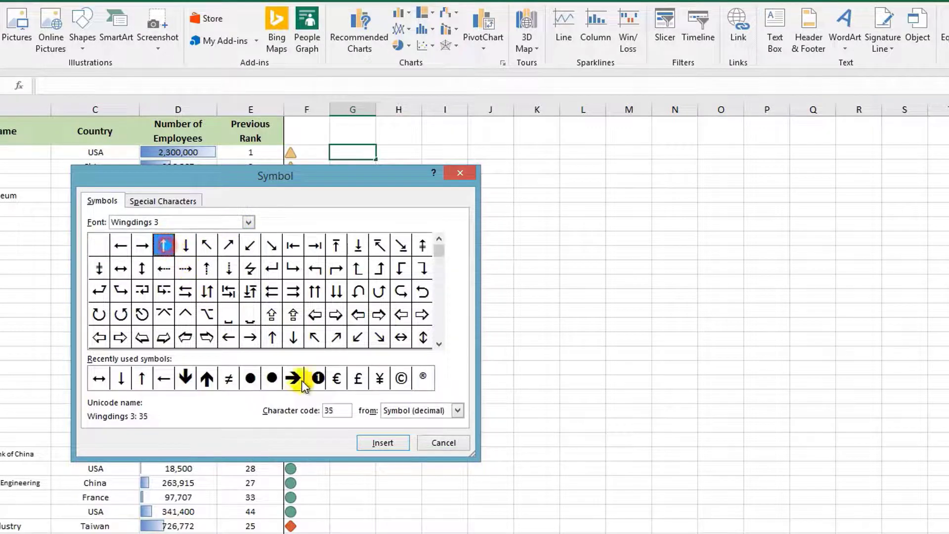
left_click(377, 445)
left_click(192, 247)
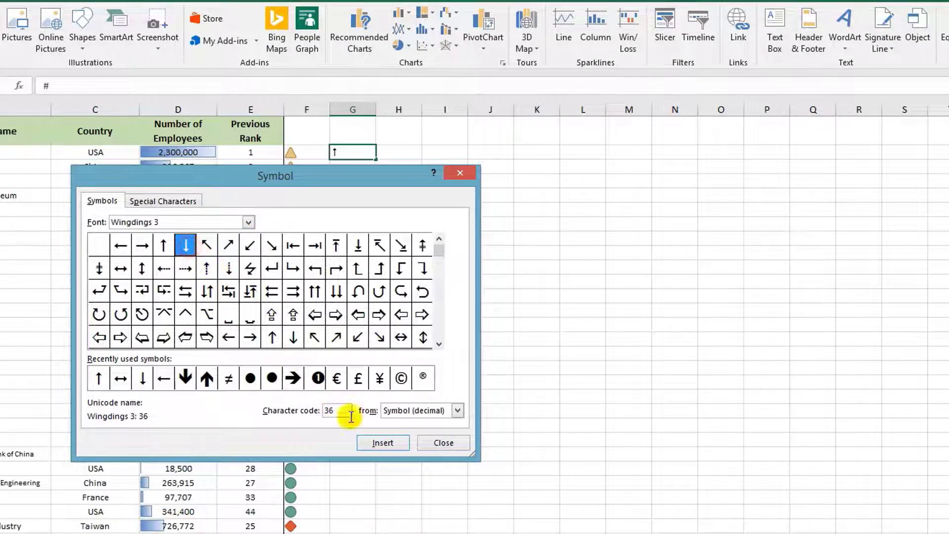
left_click(378, 444)
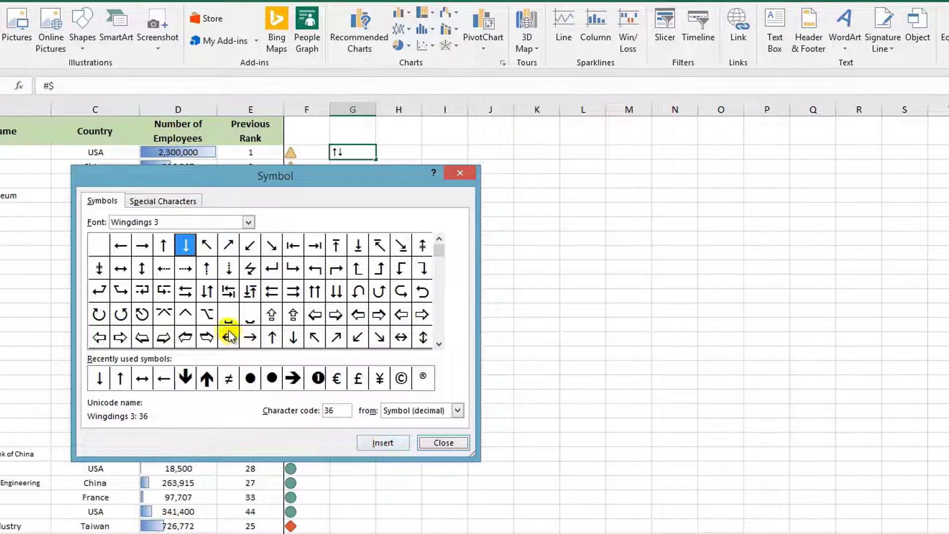
left_click(122, 268)
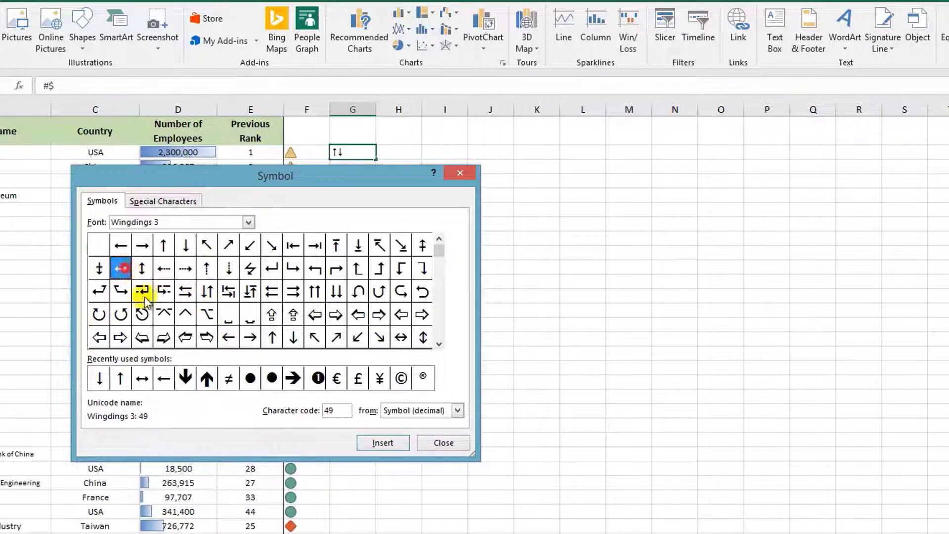
left_click(378, 442)
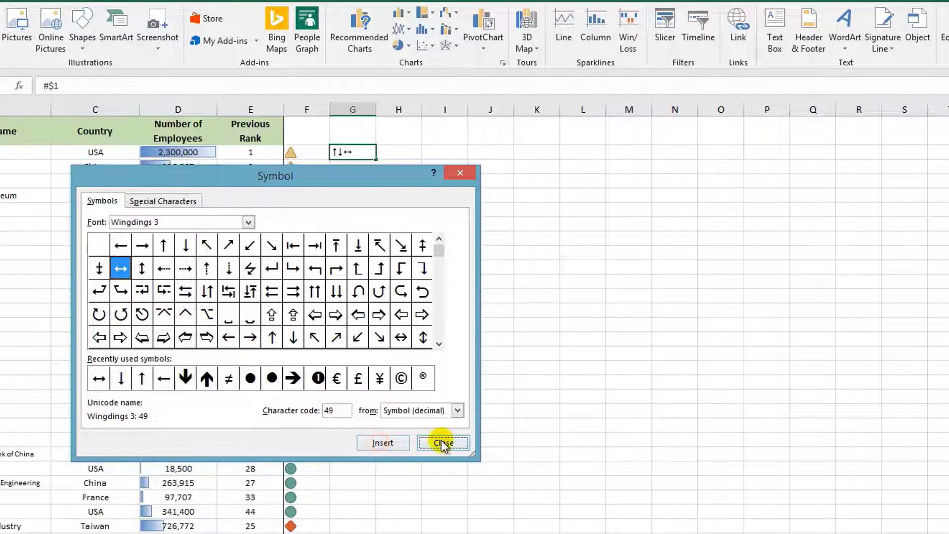
left_click(443, 443)
left_click(391, 152)
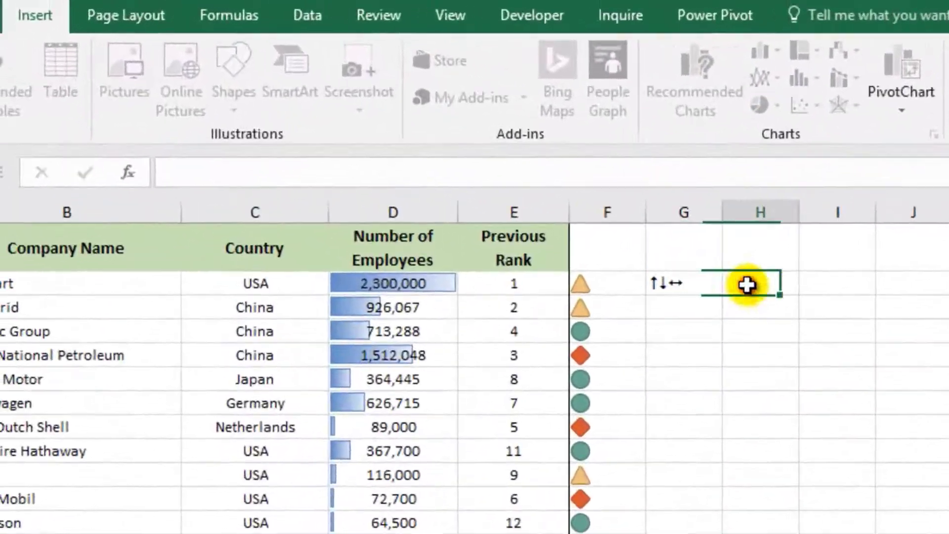
Change the font of cell G2 to Tahoma to reveal the arrows' underlying characters, and clear its contents.
left_click(695, 283)
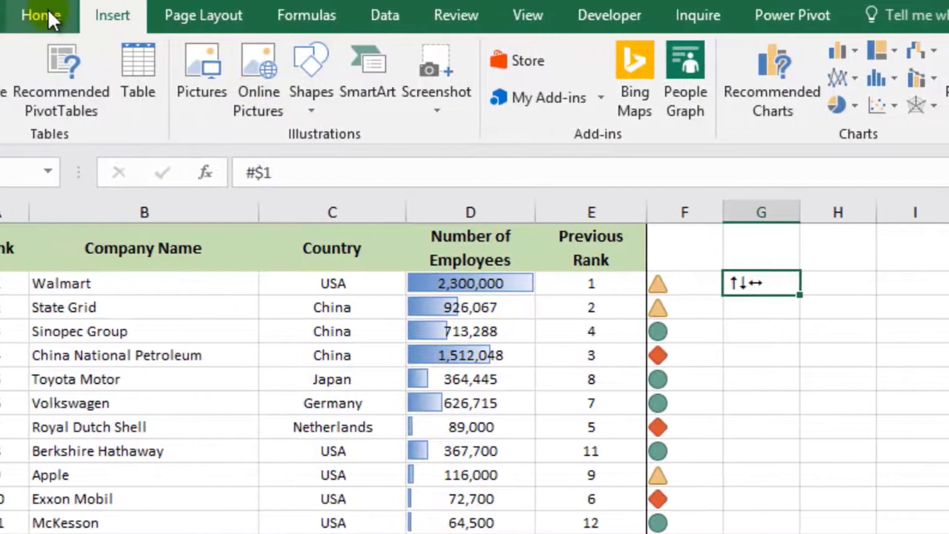
left_click(48, 11)
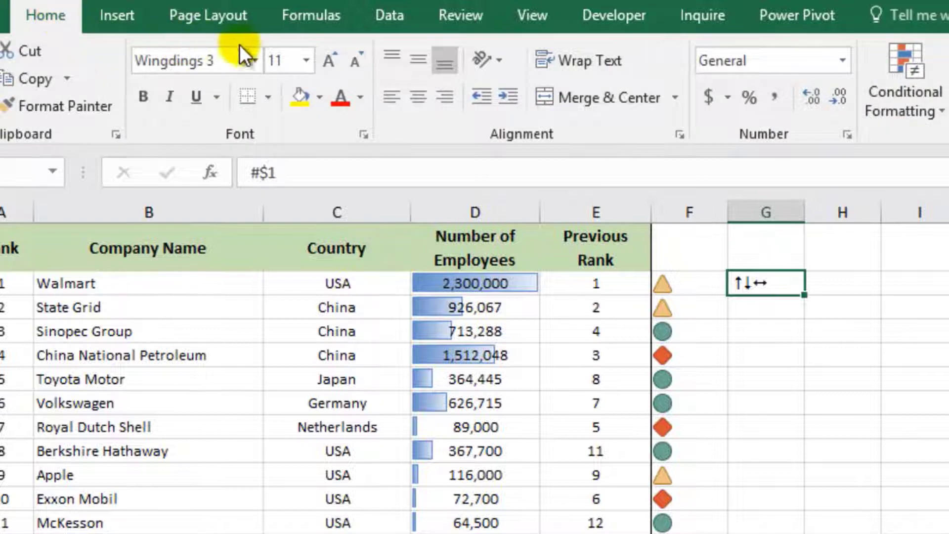
left_click(254, 59)
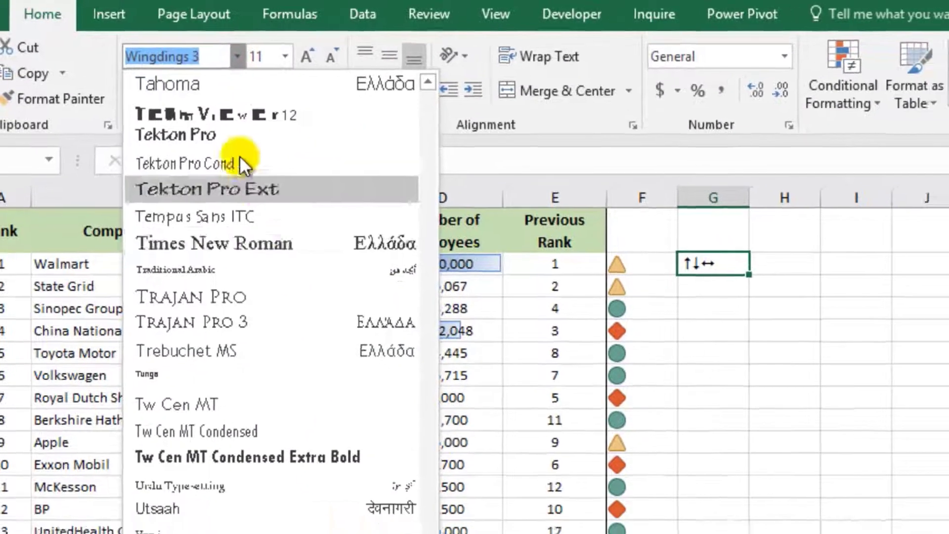
left_click(167, 83)
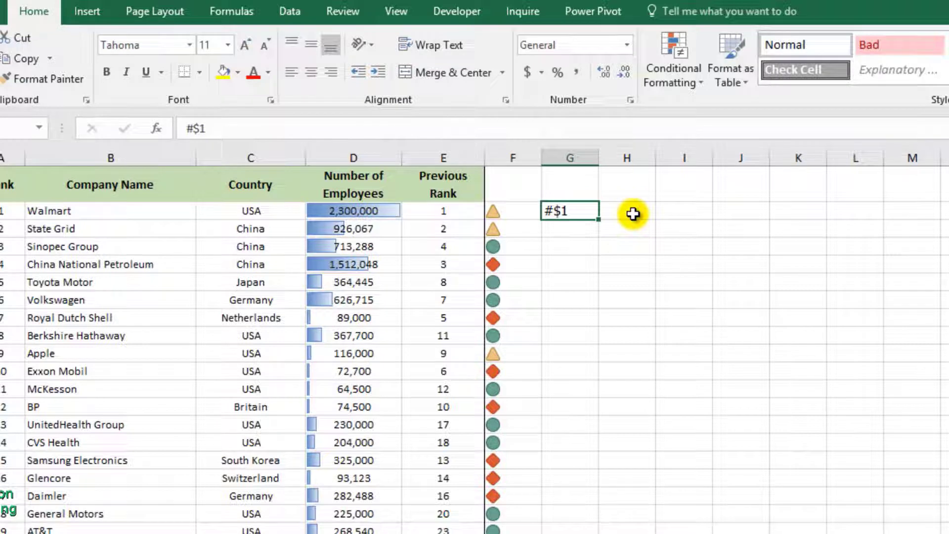
key("Delete")
Enter the formula =IF(F2=1,"#",IF(F2=-1,"$",IF(F2=0,1))) in cell G2.
type("=if(")
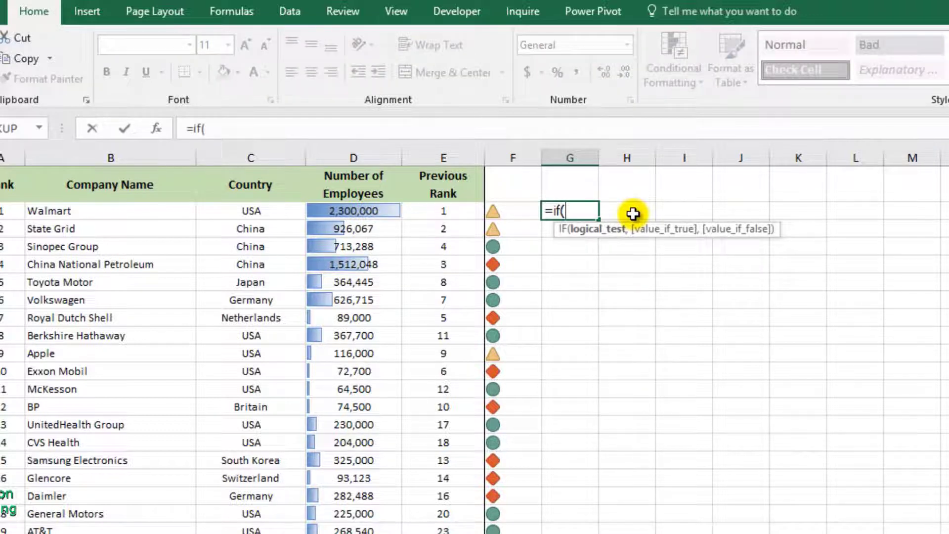
type("f2=")
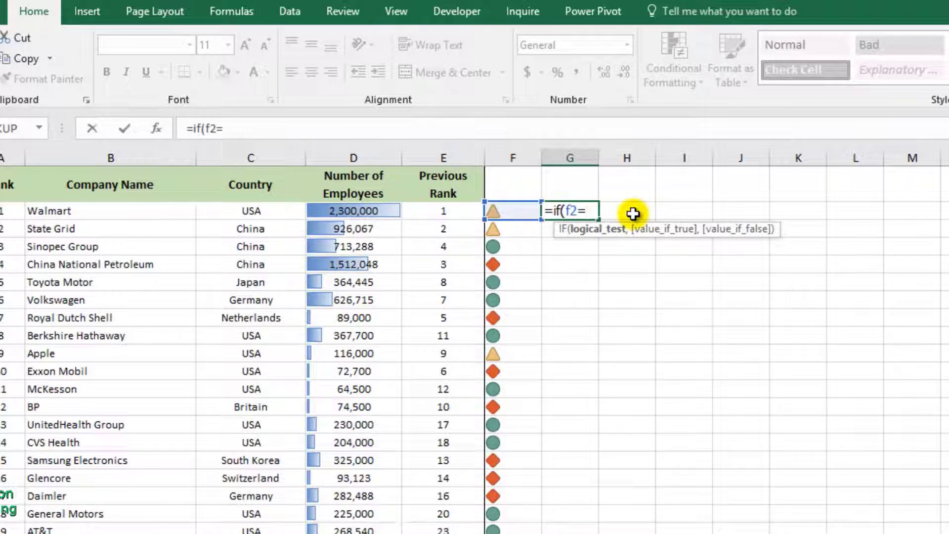
type("1,\"")
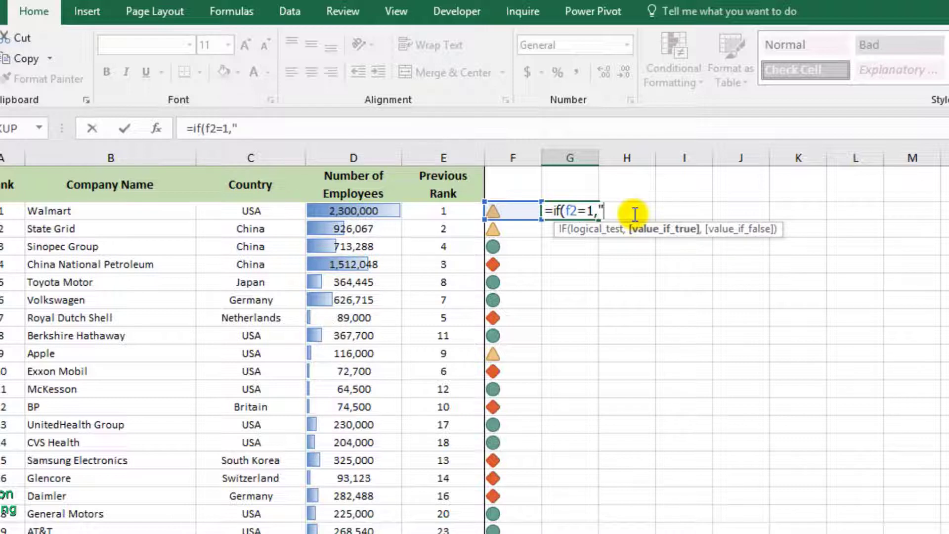
type("#\",")
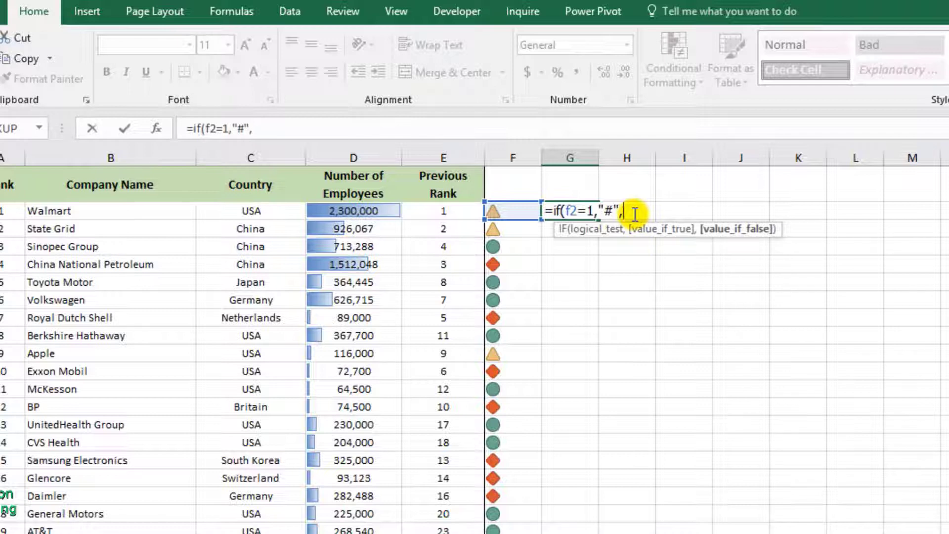
type("if(")
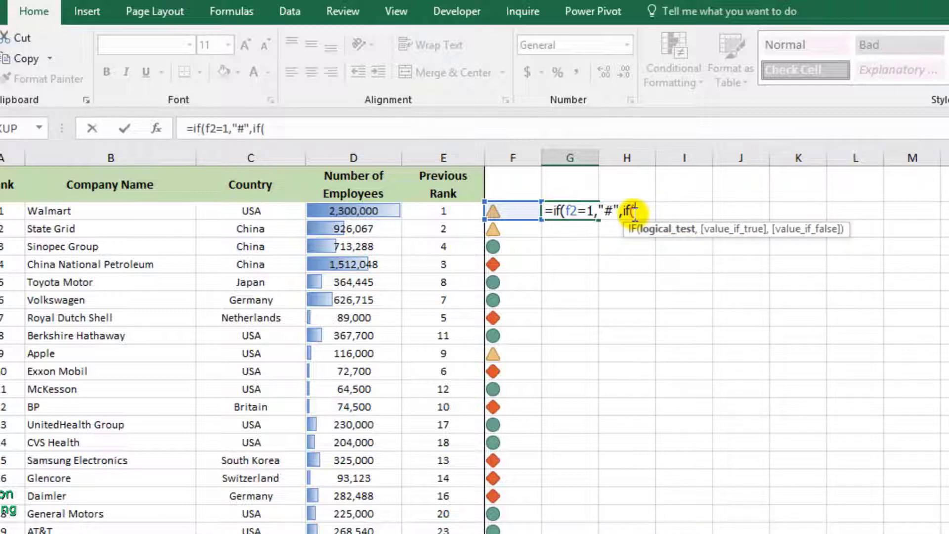
type("f2=")
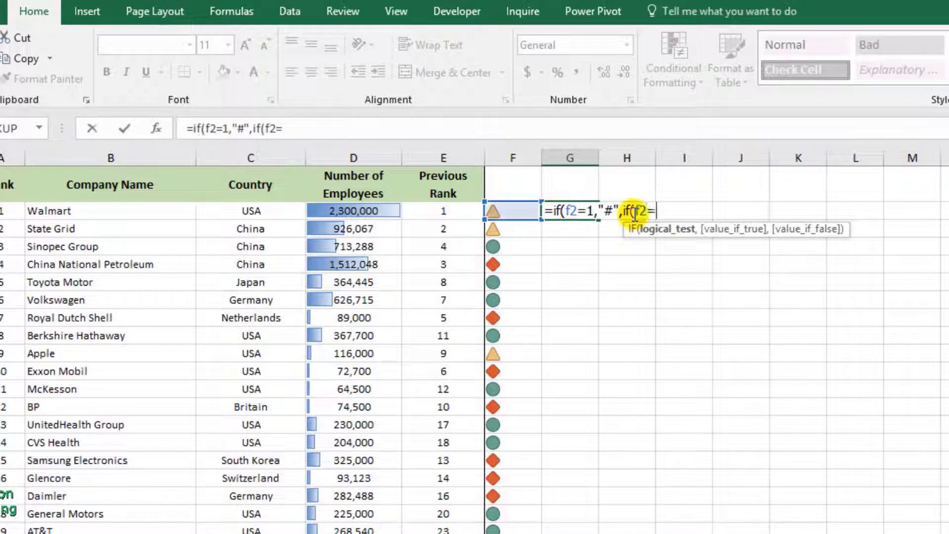
type("-1,\"$")
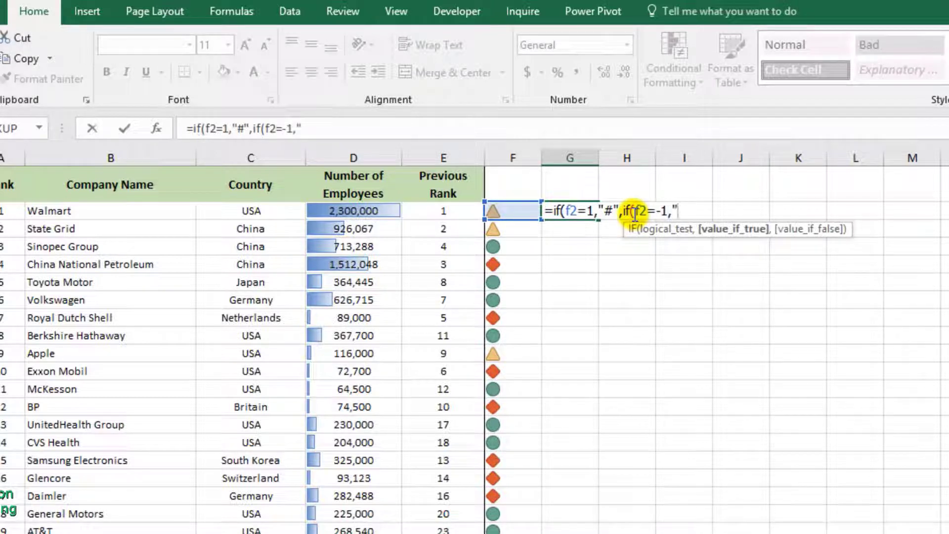
type("\",")
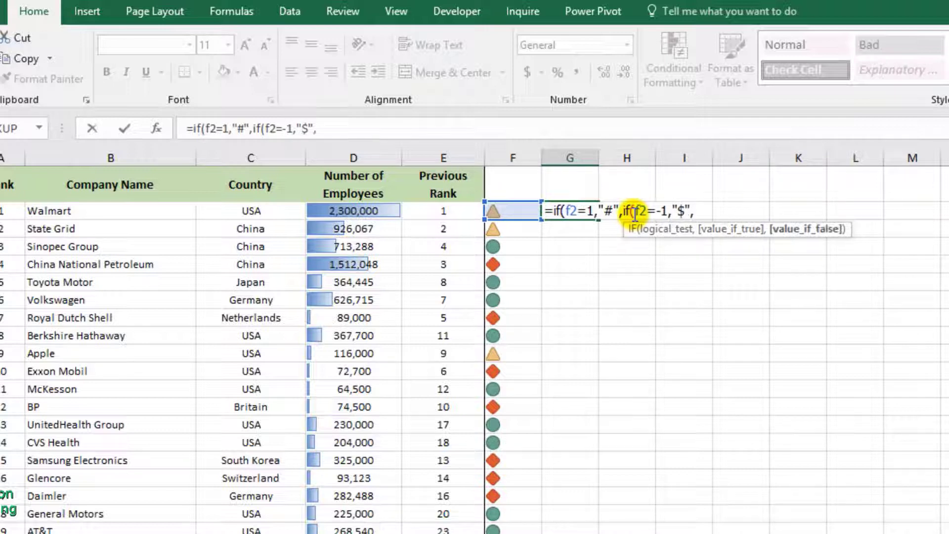
type("if")
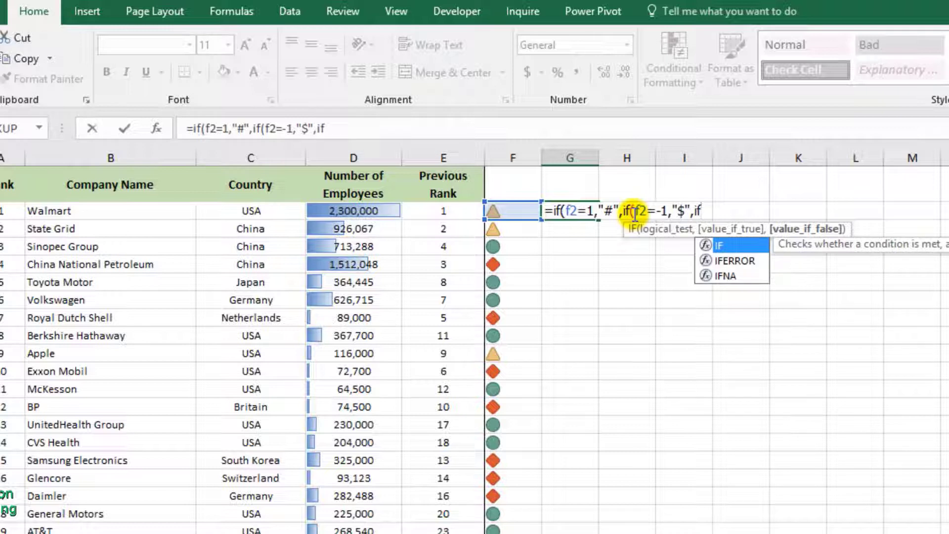
type("(f")
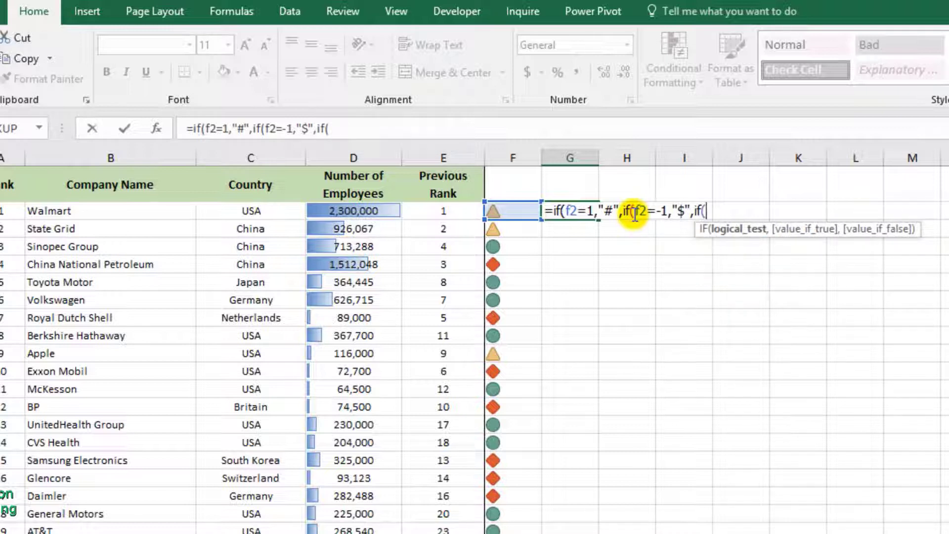
type("2=")
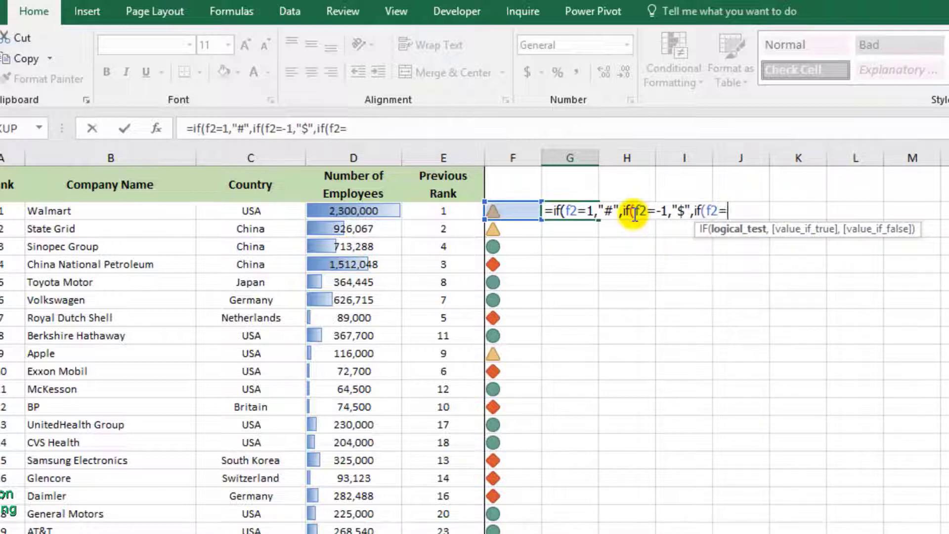
type("0,1))")
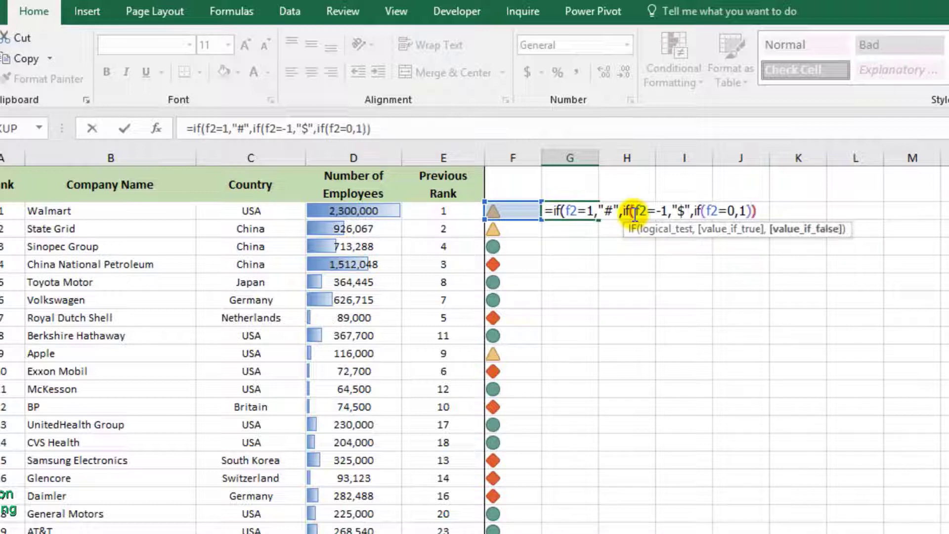
type(")")
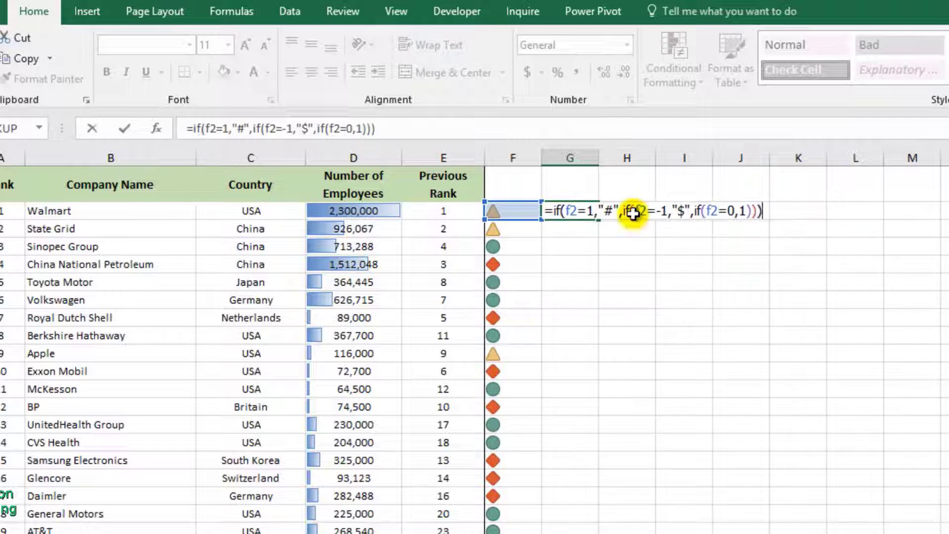
key("Return")
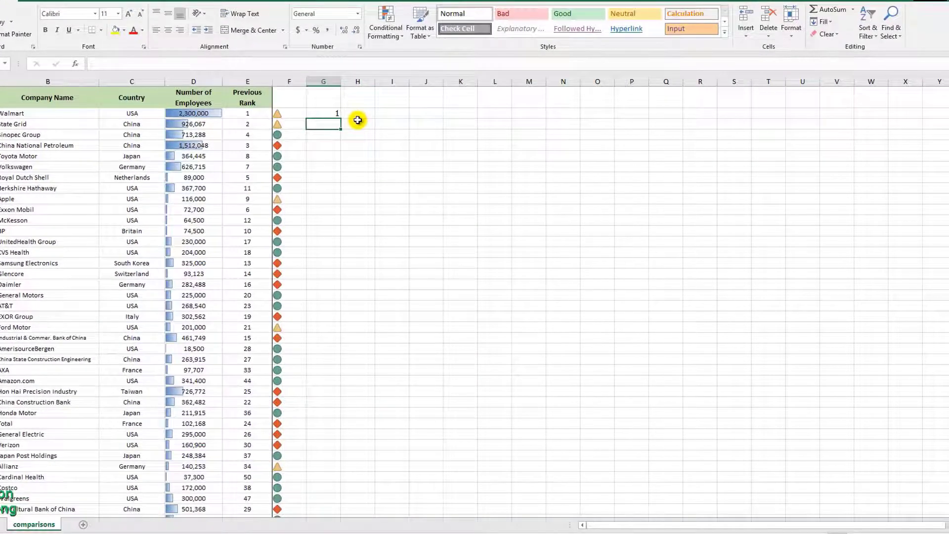
Copy the G2 formula down column G to the last company row, Nippon Tel. & Tel.
left_click(317, 112)
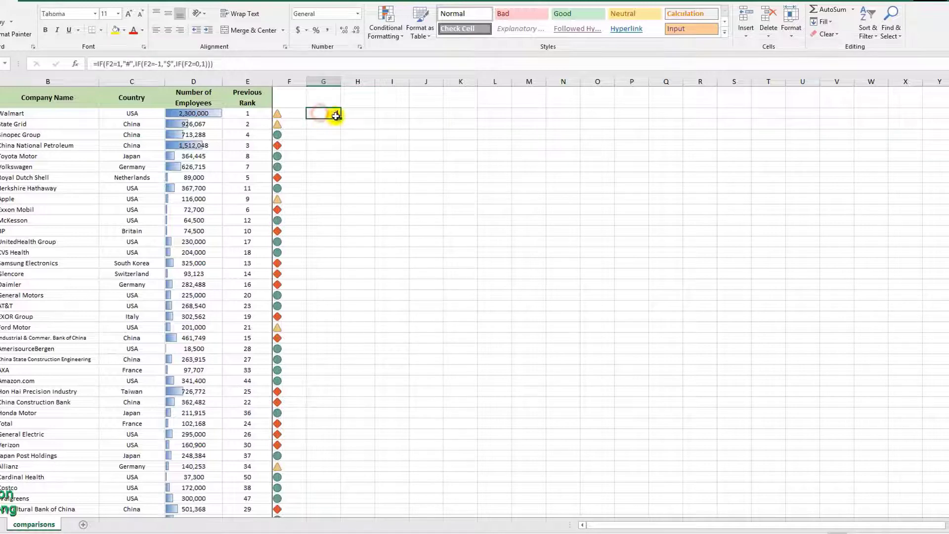
left_click_drag(340, 118, 339, 479)
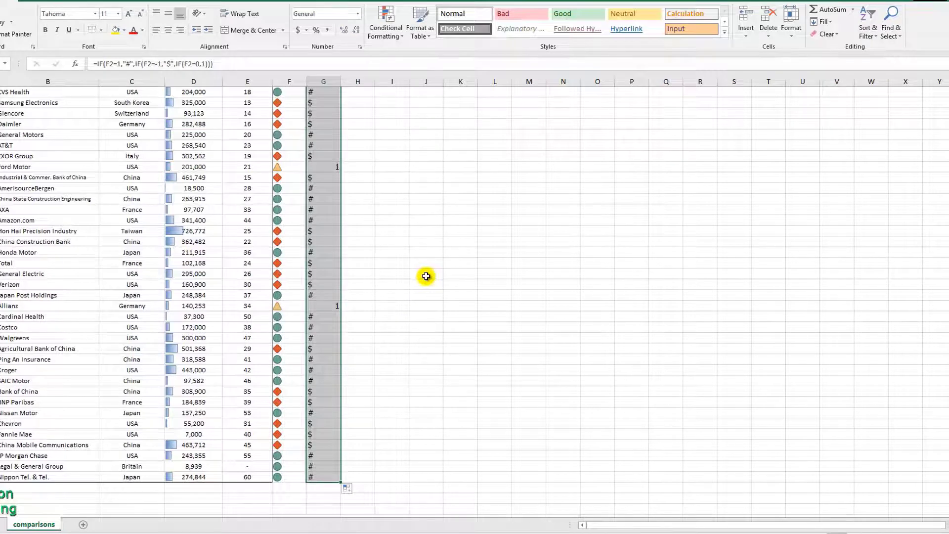
scroll(426, 276, "up", 5)
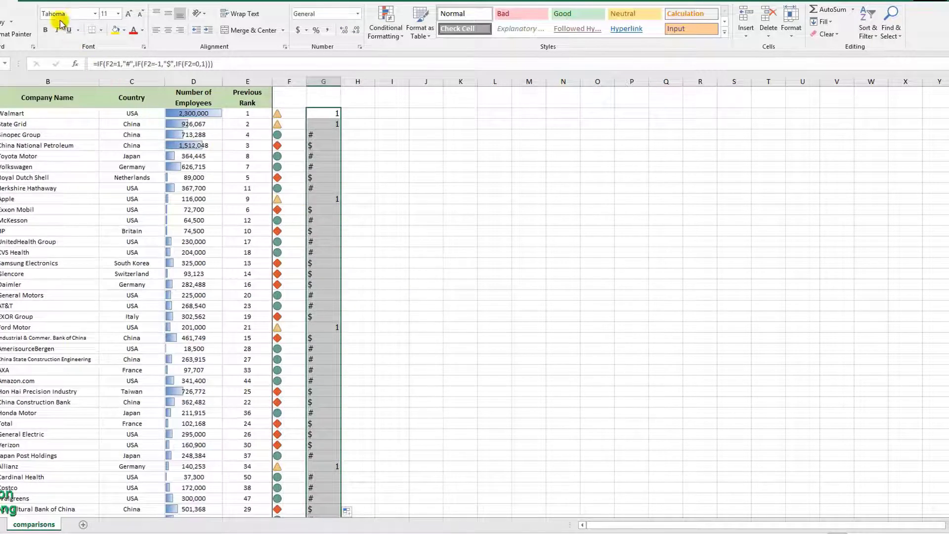
Format the formula results in column G with the Wingdings 3 font in bold.
left_click(95, 14)
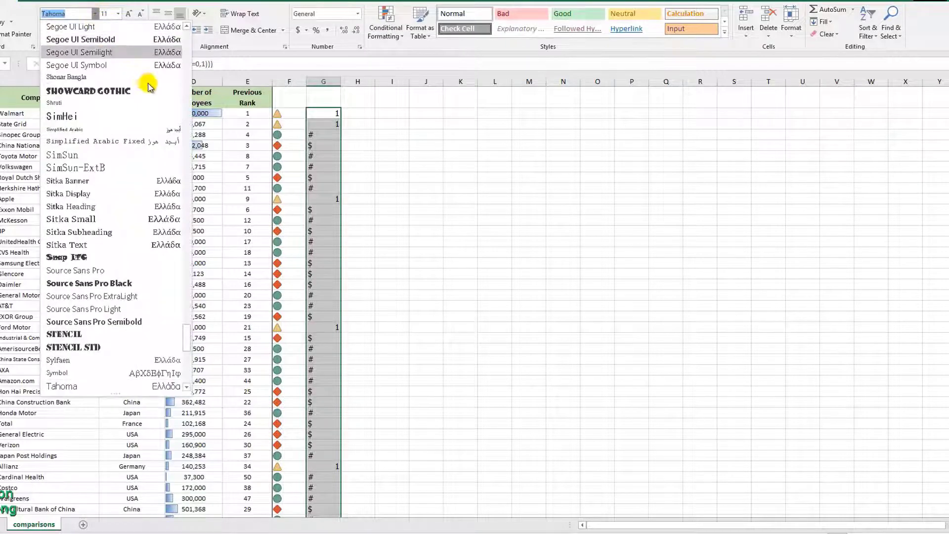
left_click_drag(188, 338, 184, 368)
left_click(121, 321)
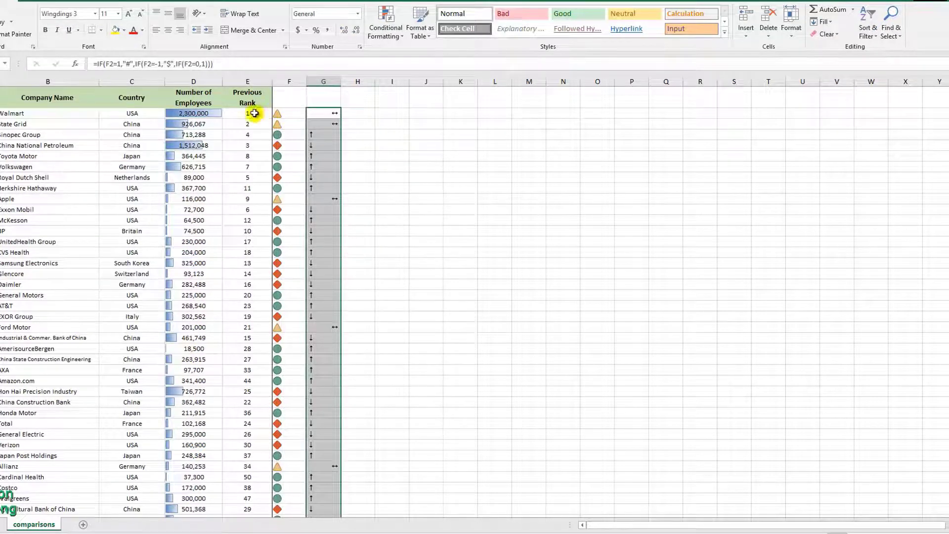
left_click(45, 30)
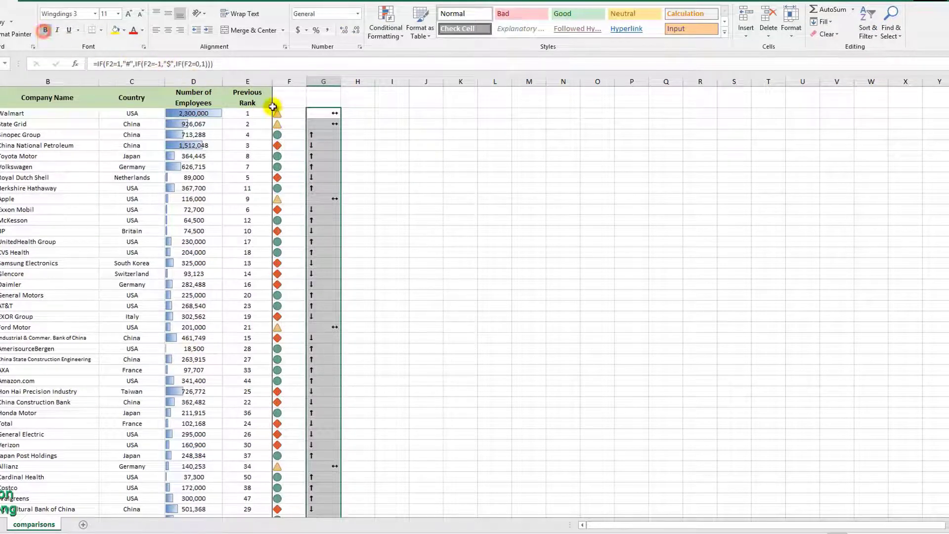
left_click(356, 113)
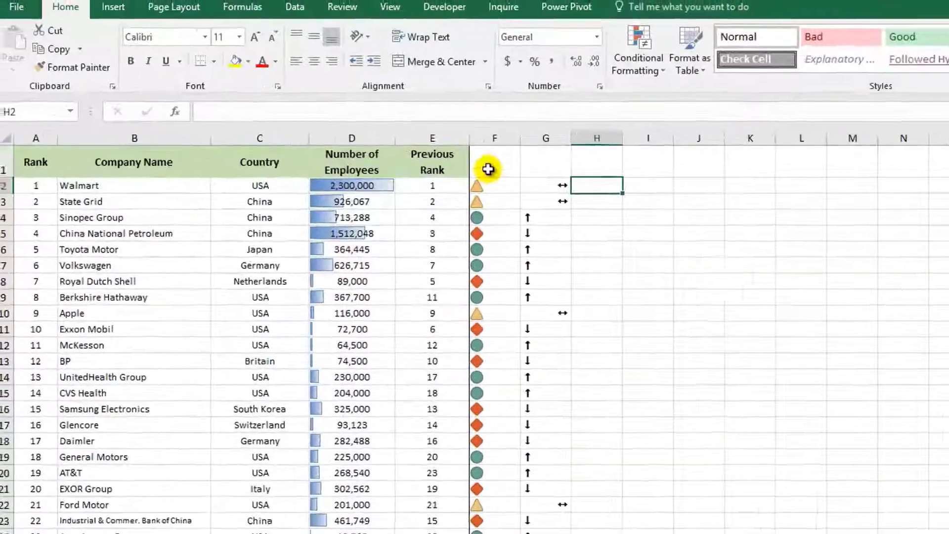
Add the column headers "Icon Sets" in F1 and "Symbols" in G1.
left_click(284, 103)
type("Icon Sets")
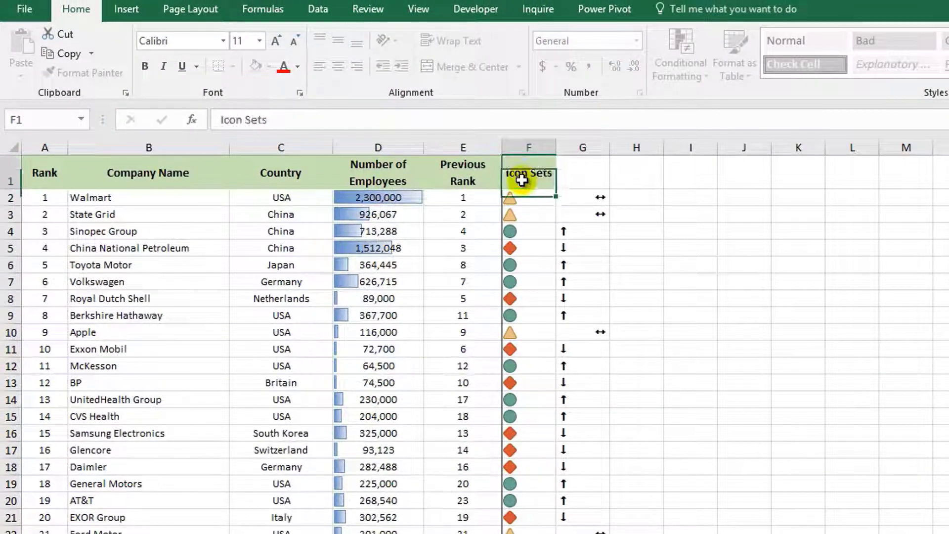
key("Tab")
type("Symbols")
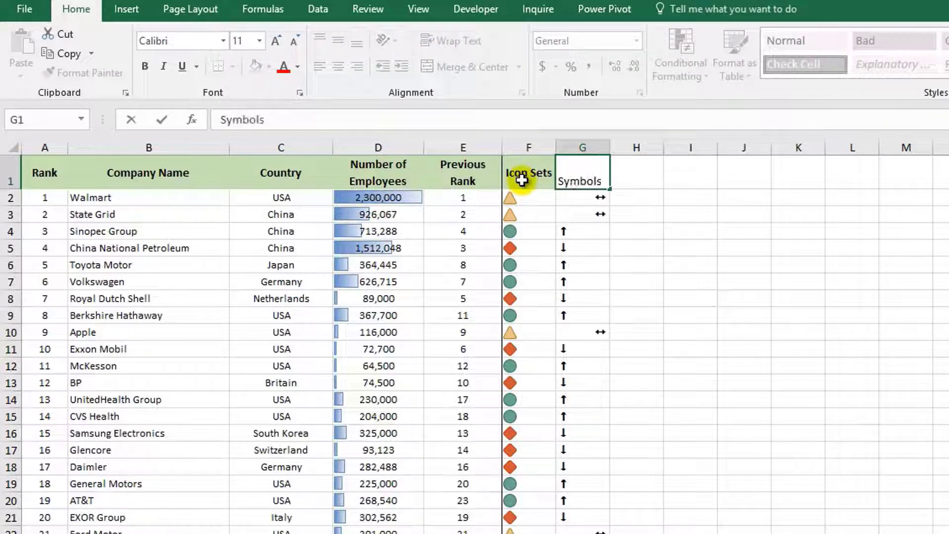
key("Return")
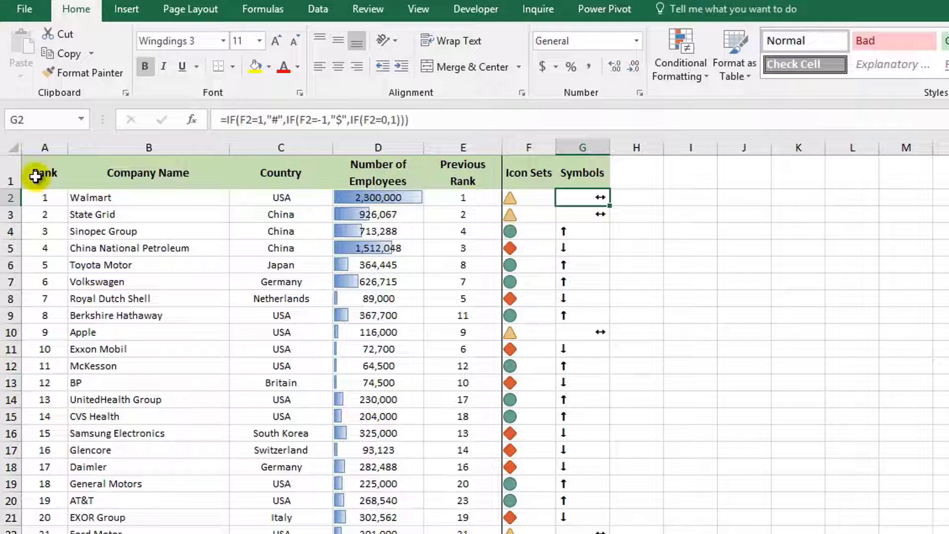
Apply All Borders and Outside Borders to the whole table, from the Rank header through the Symbols column.
left_click_drag(35, 176, 583, 532)
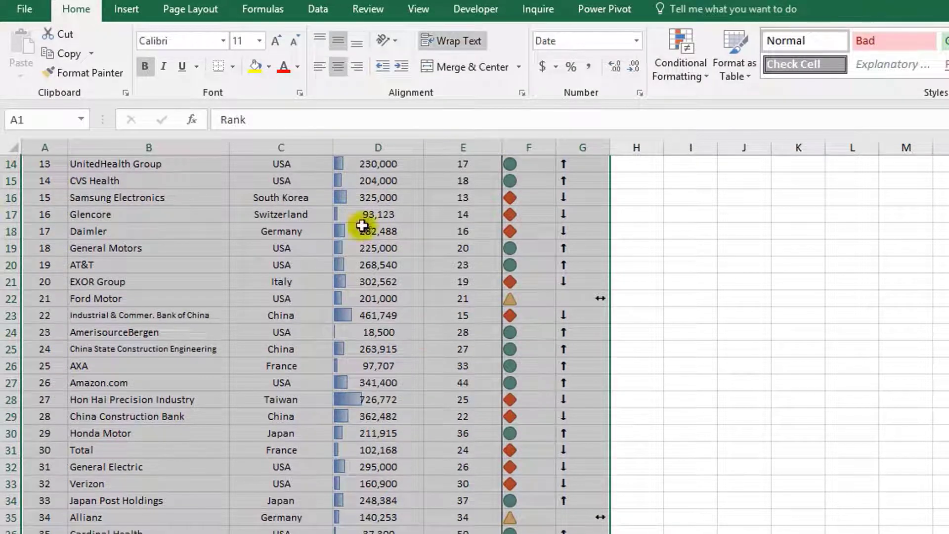
left_click(233, 66)
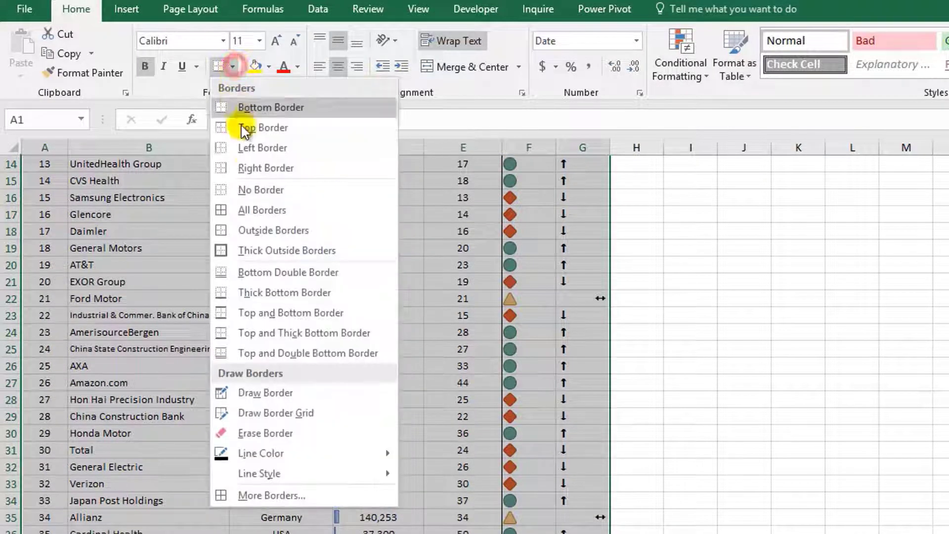
left_click(254, 210)
left_click(232, 64)
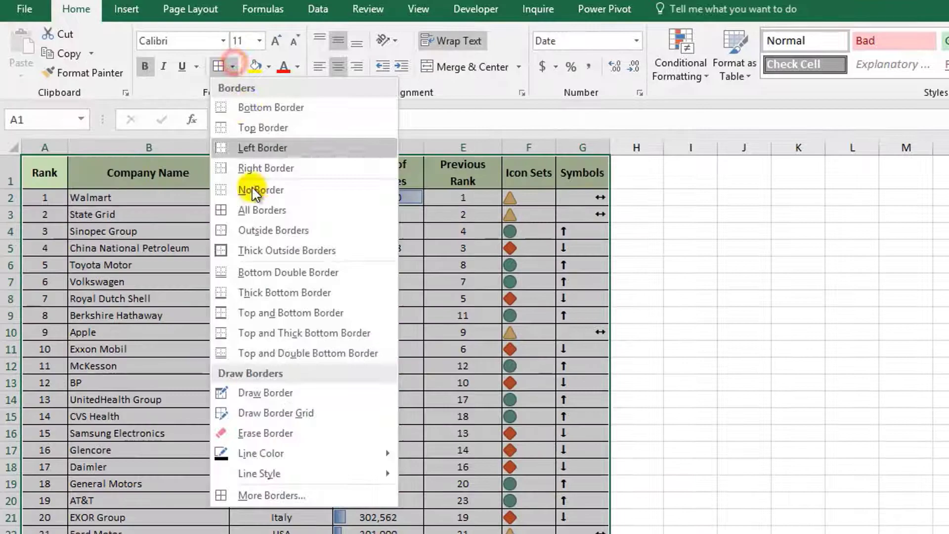
left_click(254, 231)
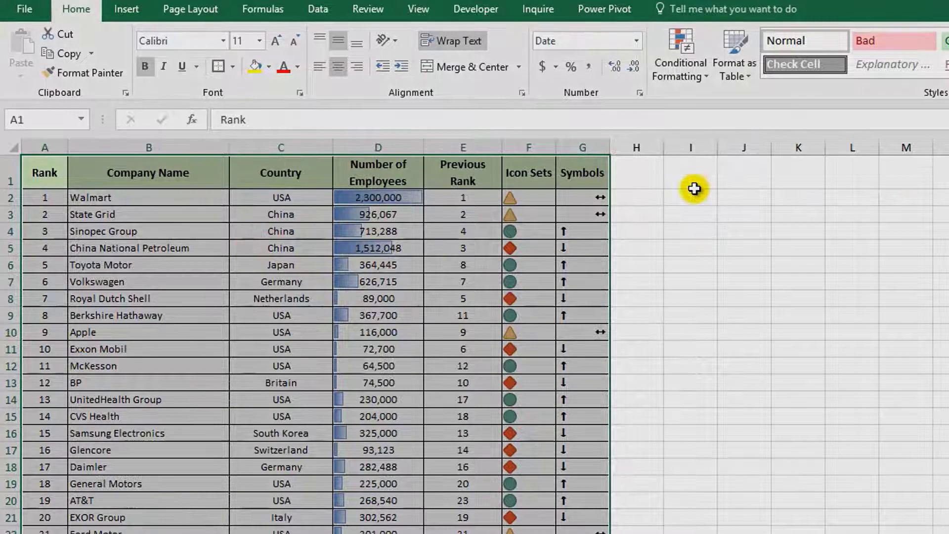